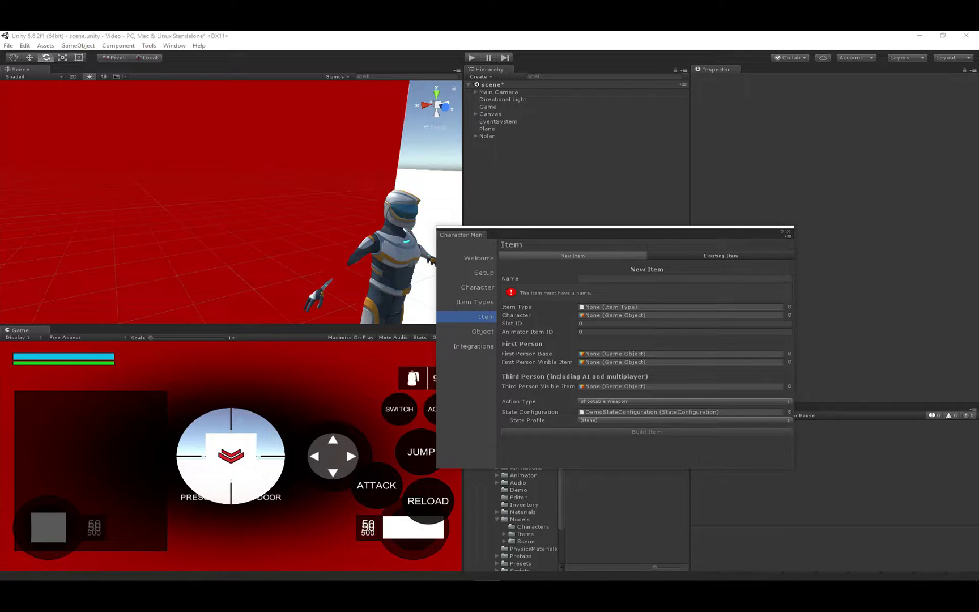
Step: Enter AssaultRifle in the New Item form's Name field
click(563, 236)
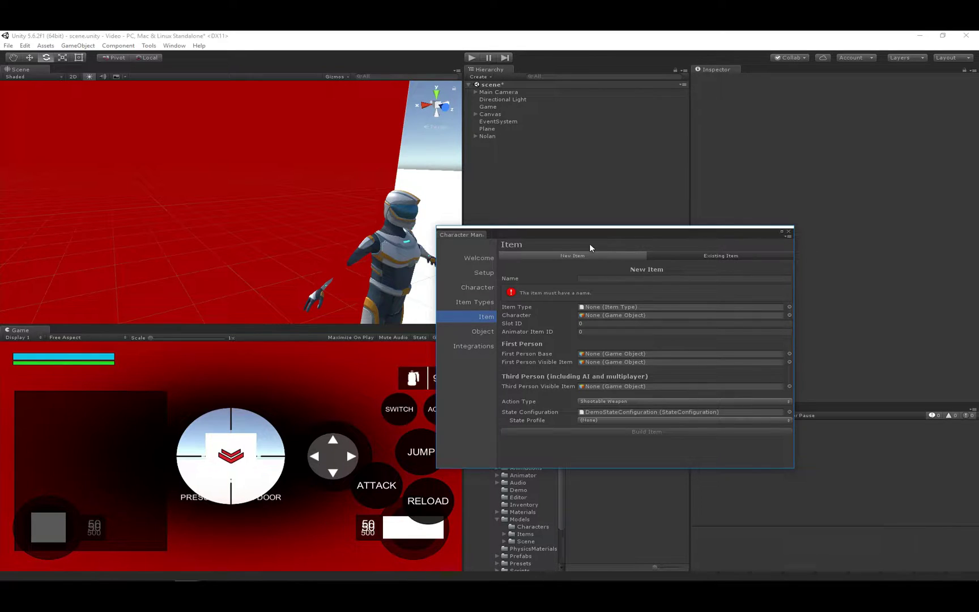
click(598, 277)
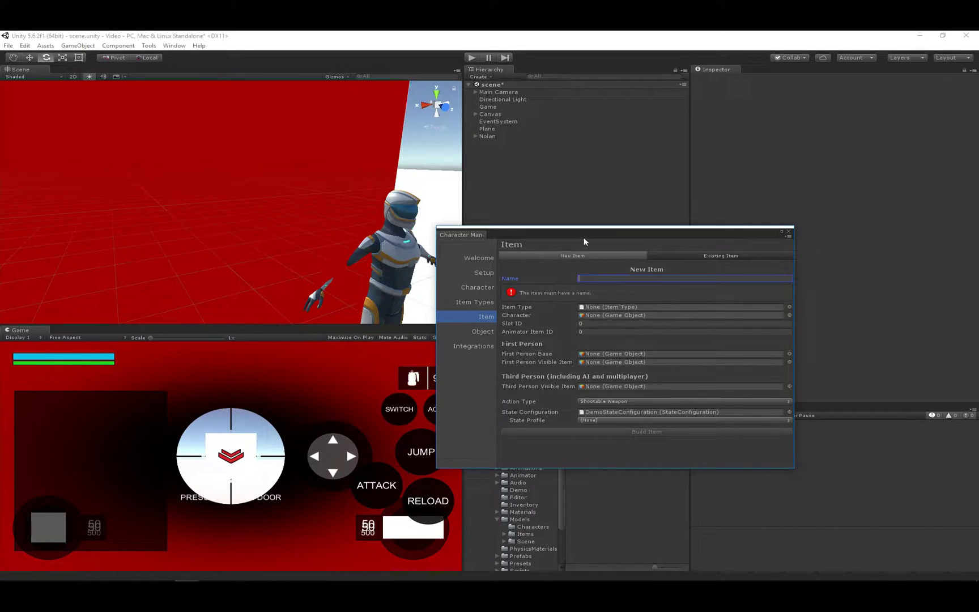
text(AssaultRifle)
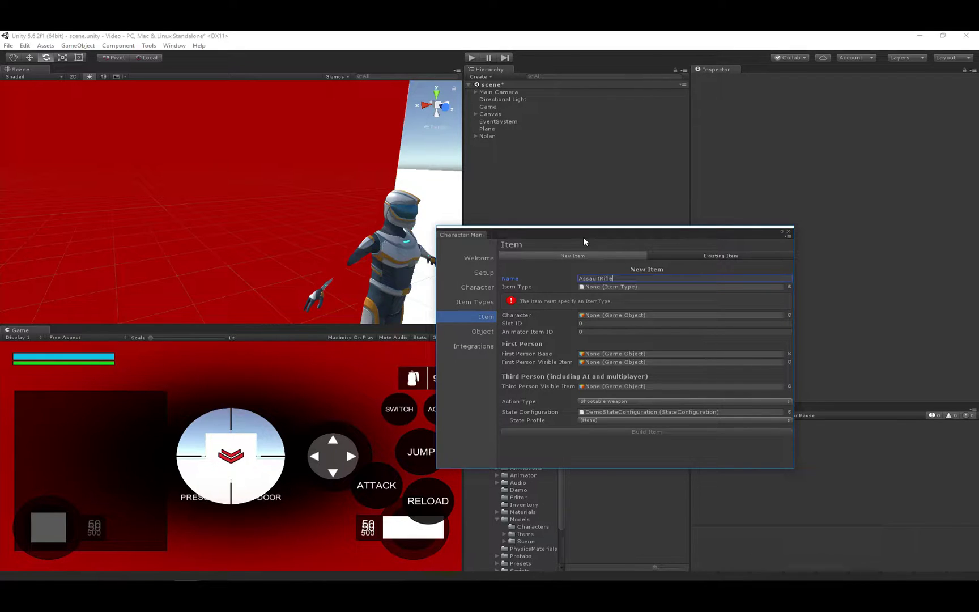
Step: Set the Item Type to MyAssaultRifle and assign Nolan as the item's Character
click(526, 287)
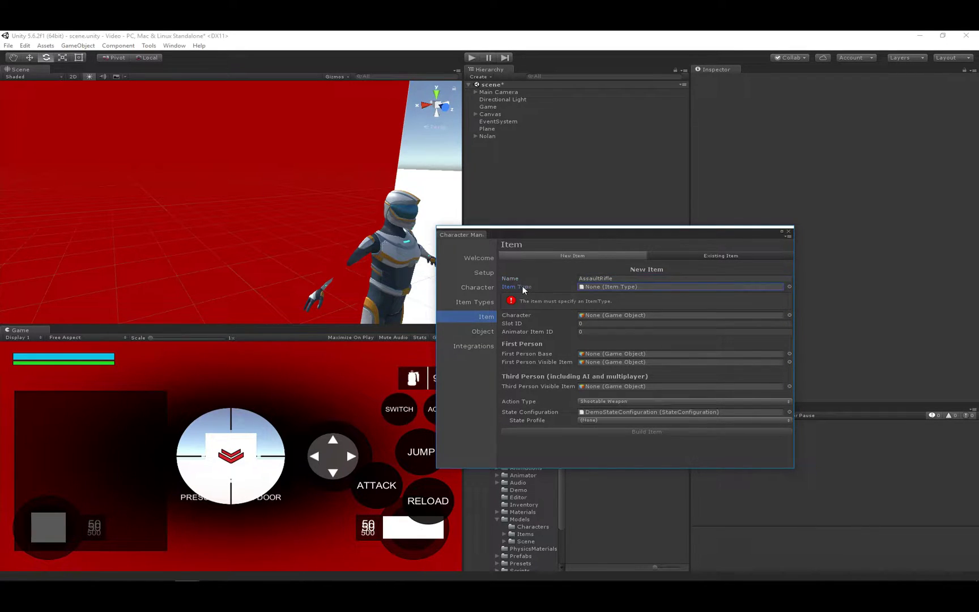
click(790, 287)
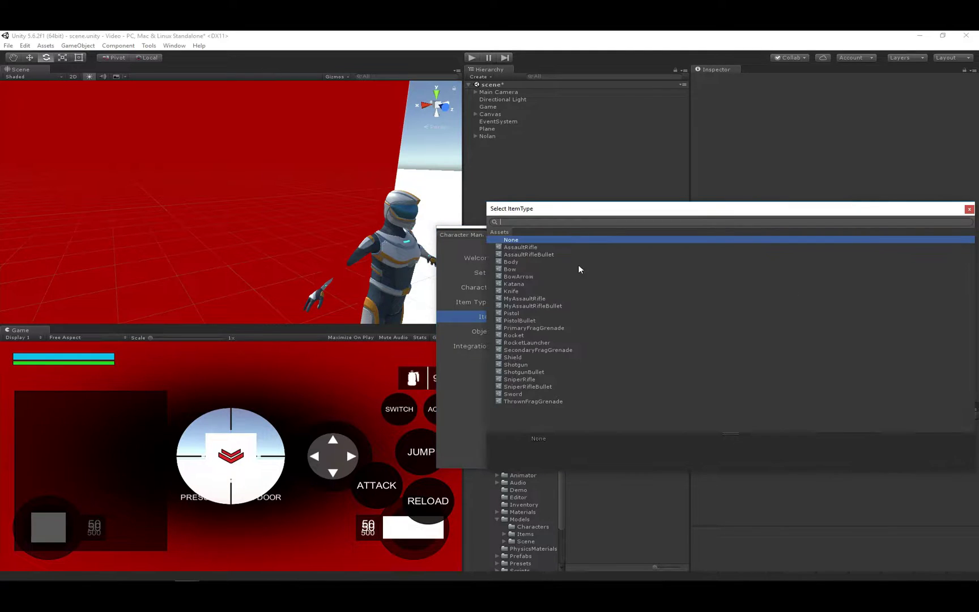
double_click(539, 298)
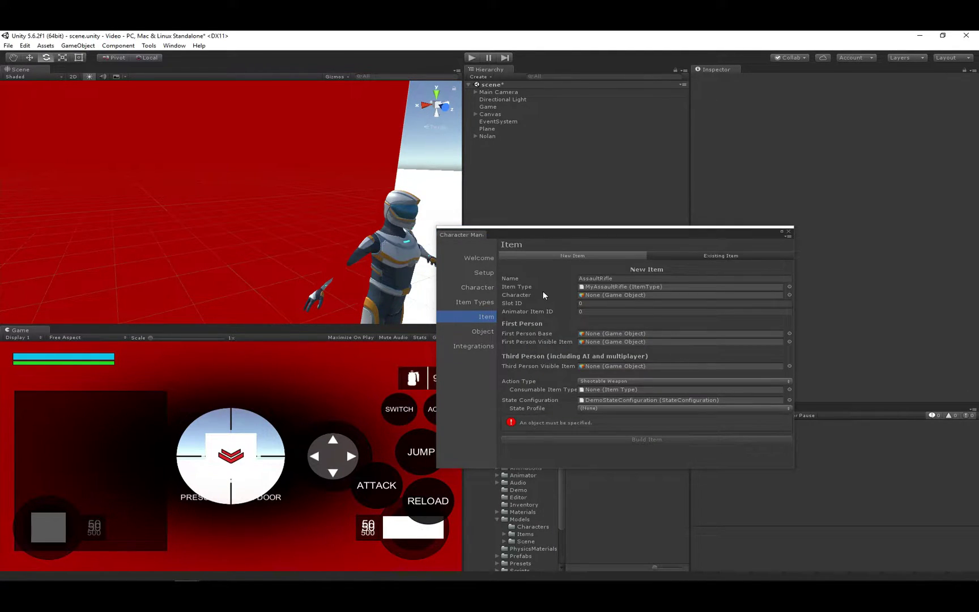
click(524, 296)
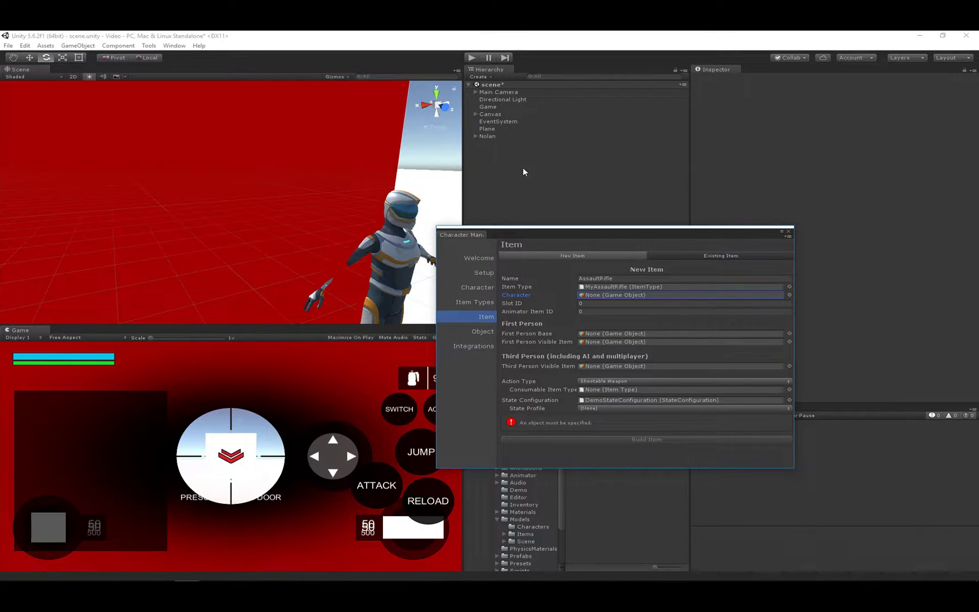
drag(500, 138, 614, 298)
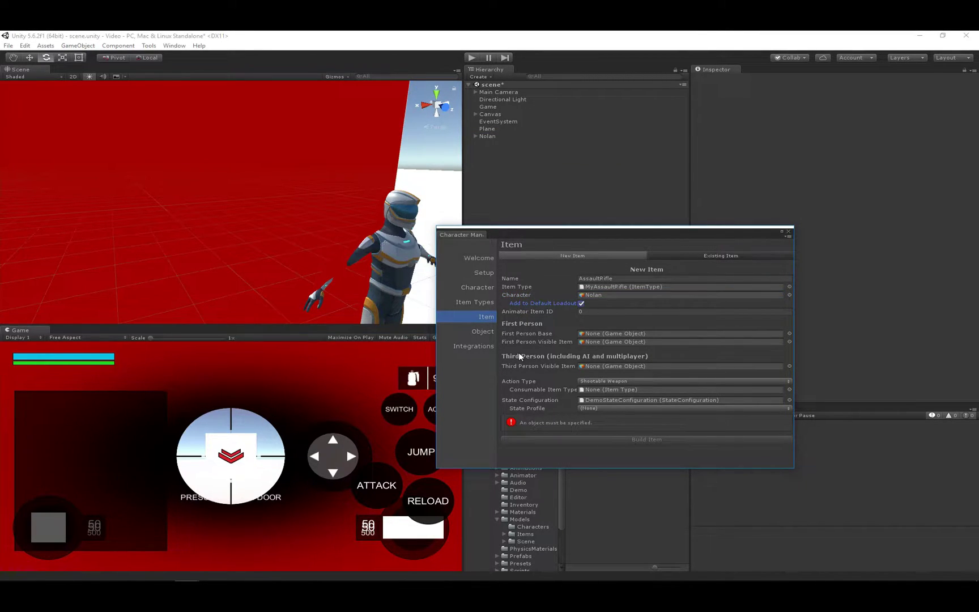
click(534, 311)
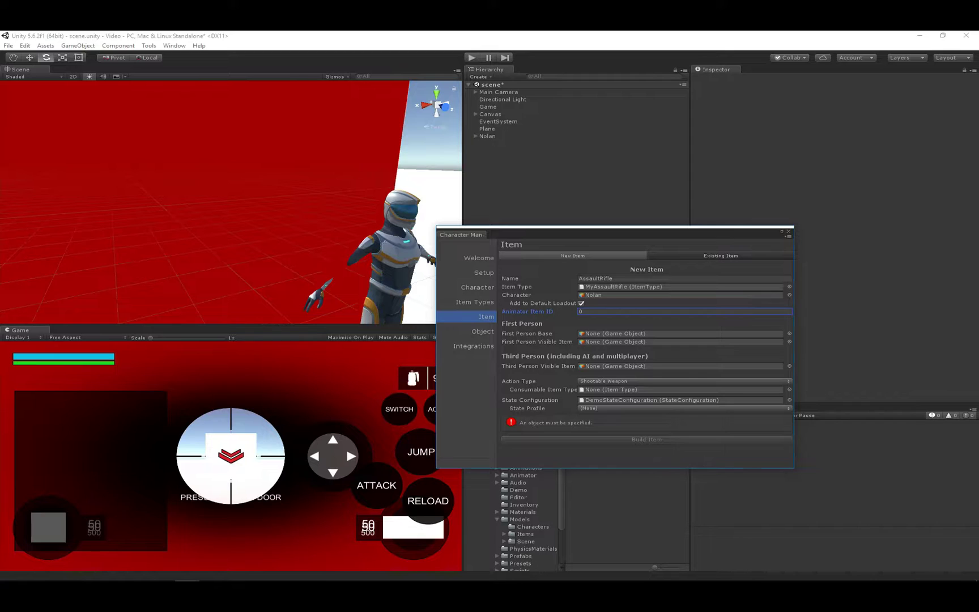
Step: Open the Item Layer's Assault Rifle state machine and select the Any State to Reload transition
drag(0, 131, 668, 82)
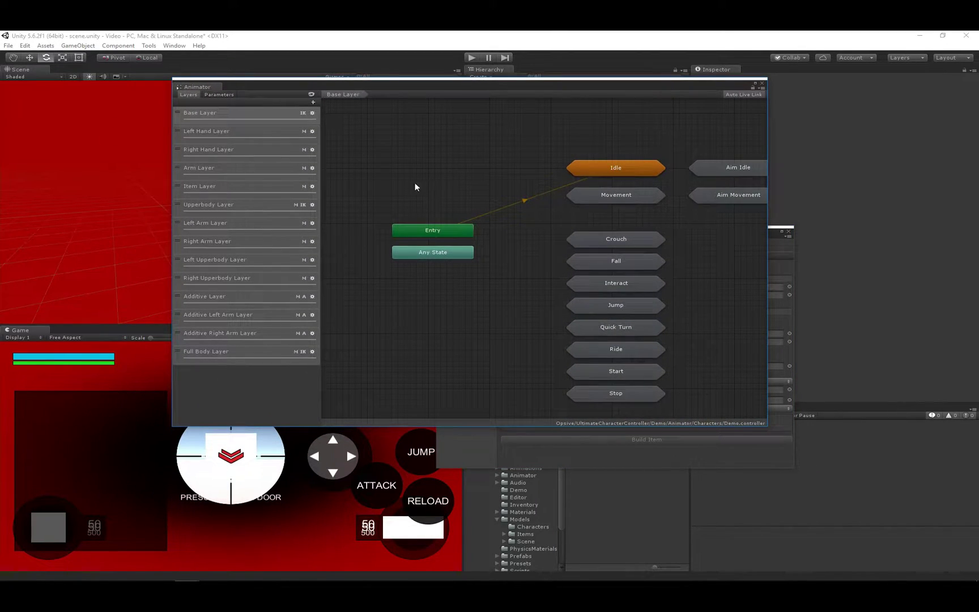
click(220, 189)
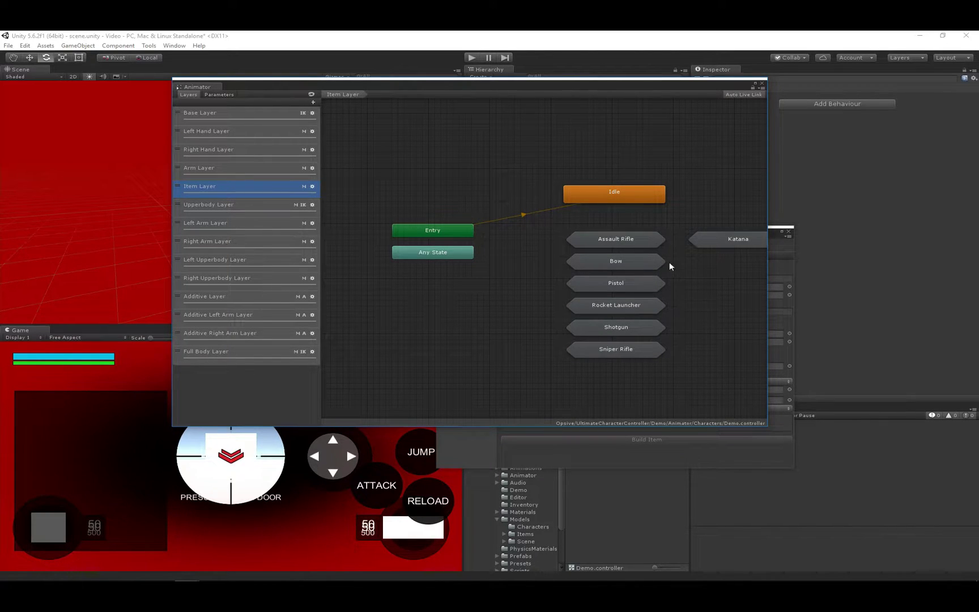
double_click(606, 239)
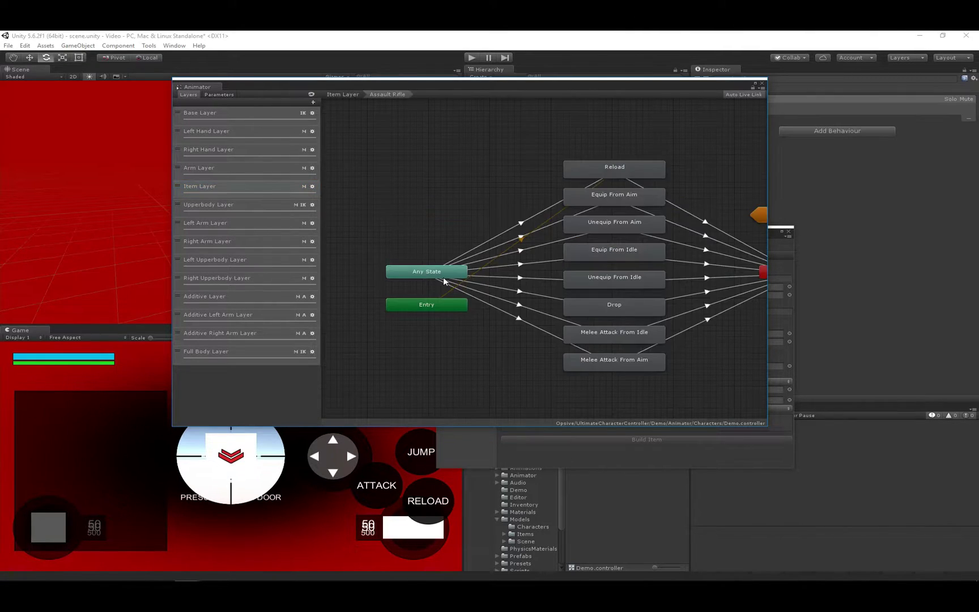
click(492, 238)
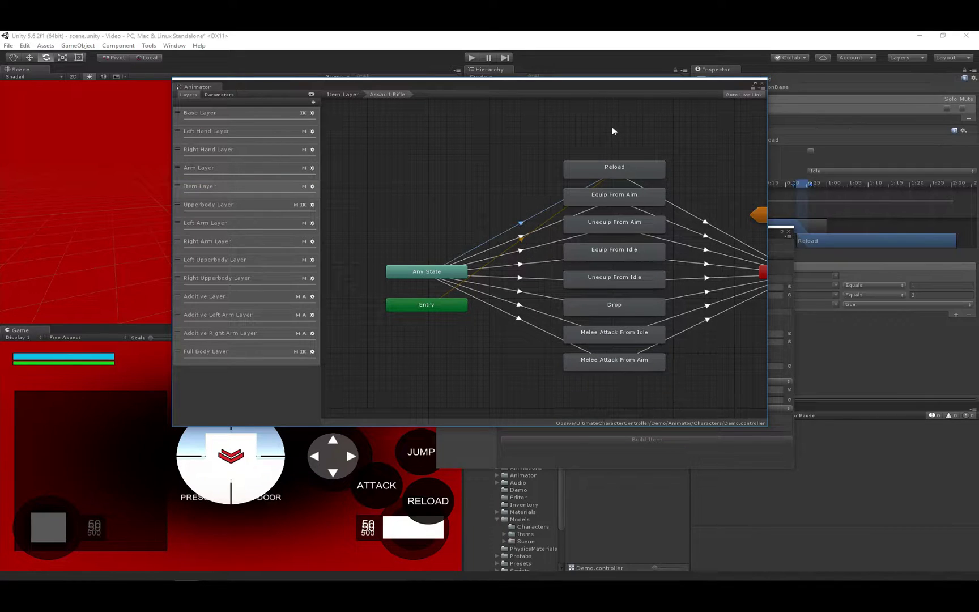
Step: Check the transition's Slot0ItemID Equals 1 condition in the Inspector
drag(567, 86, 465, 84)
drag(715, 230, 553, 359)
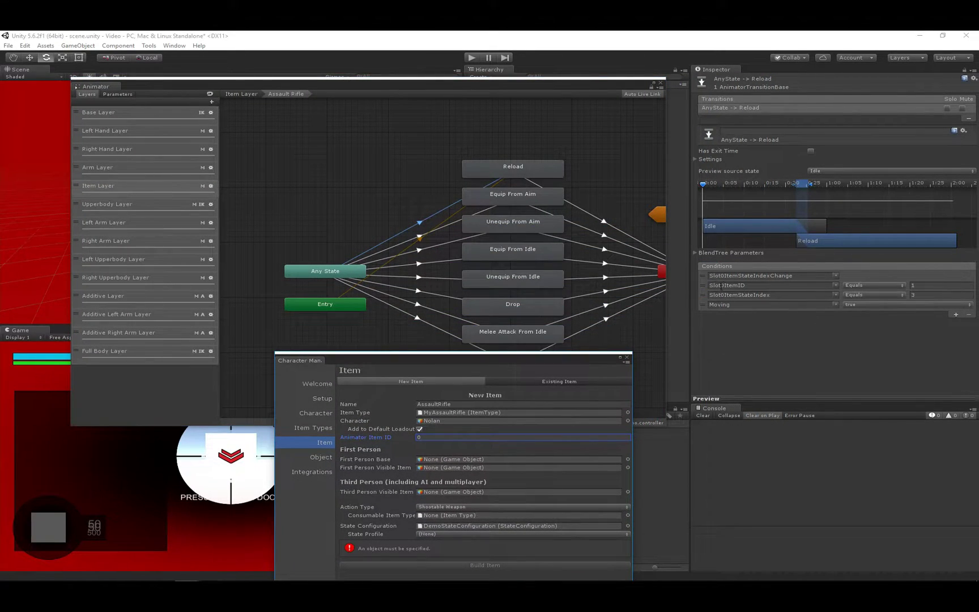
click(915, 285)
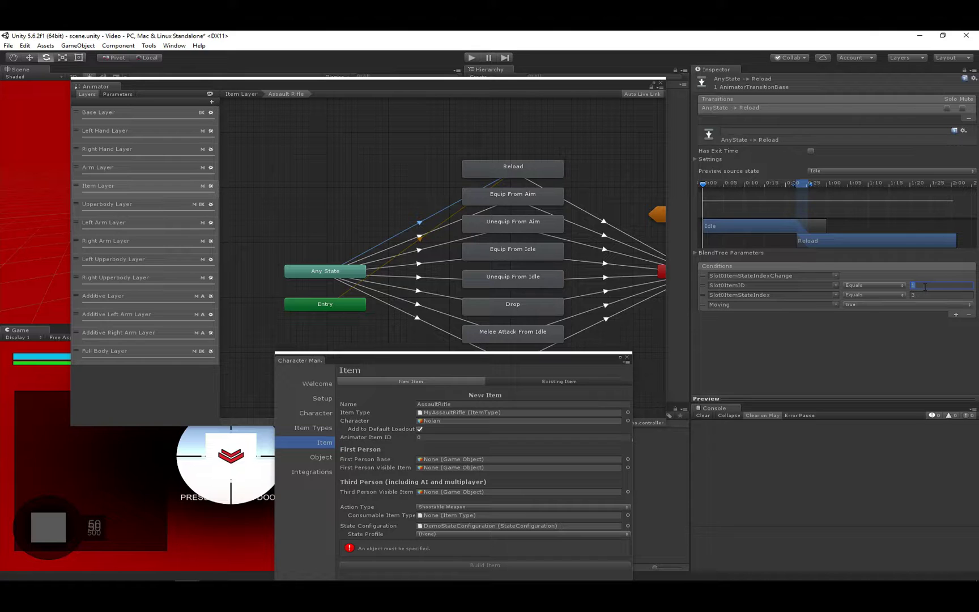
click(728, 286)
drag(726, 286, 708, 285)
Step: Set the item's Animator Item ID to 1 to match the Slot0ItemID condition
click(940, 285)
click(443, 437)
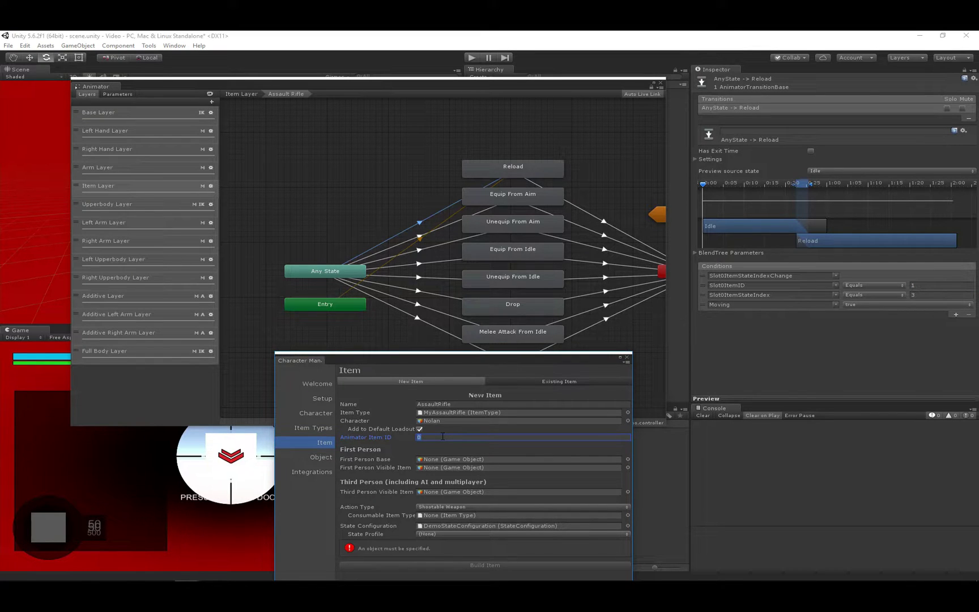
text(1)
Step: Choose the AssaultRifle object as the Third Person Visible Item, searching 'assa'
drag(480, 357, 688, 275)
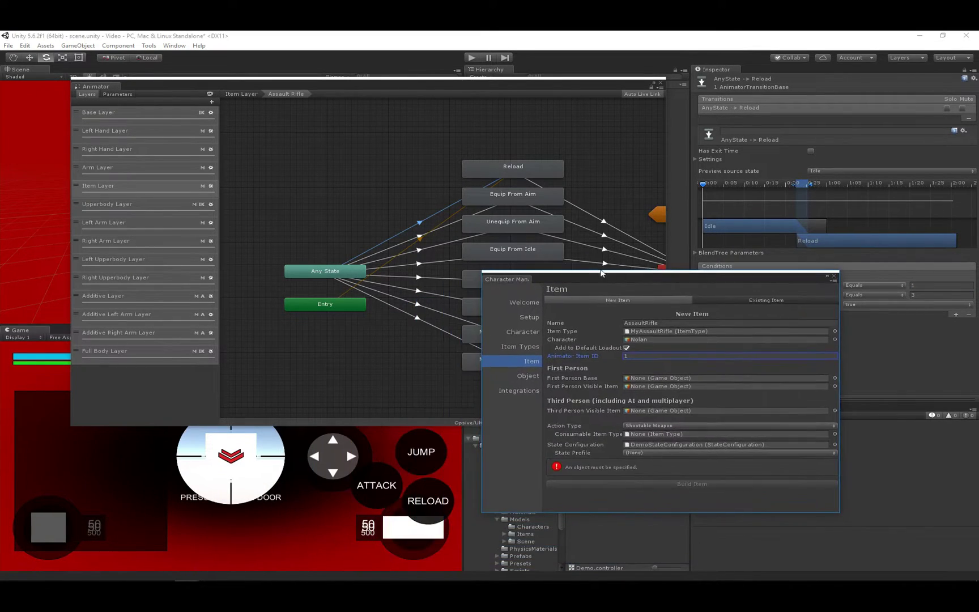
click(578, 379)
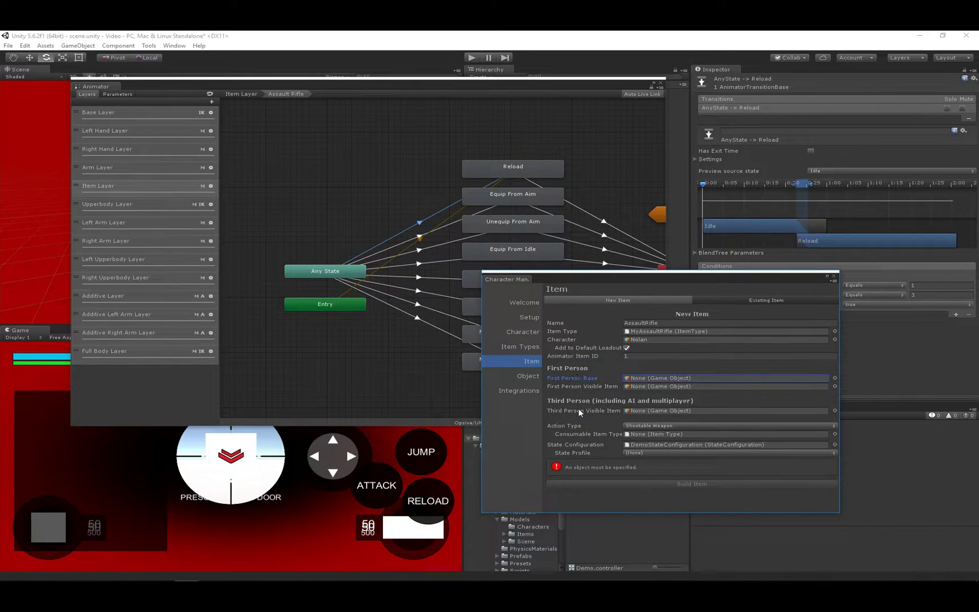
click(579, 412)
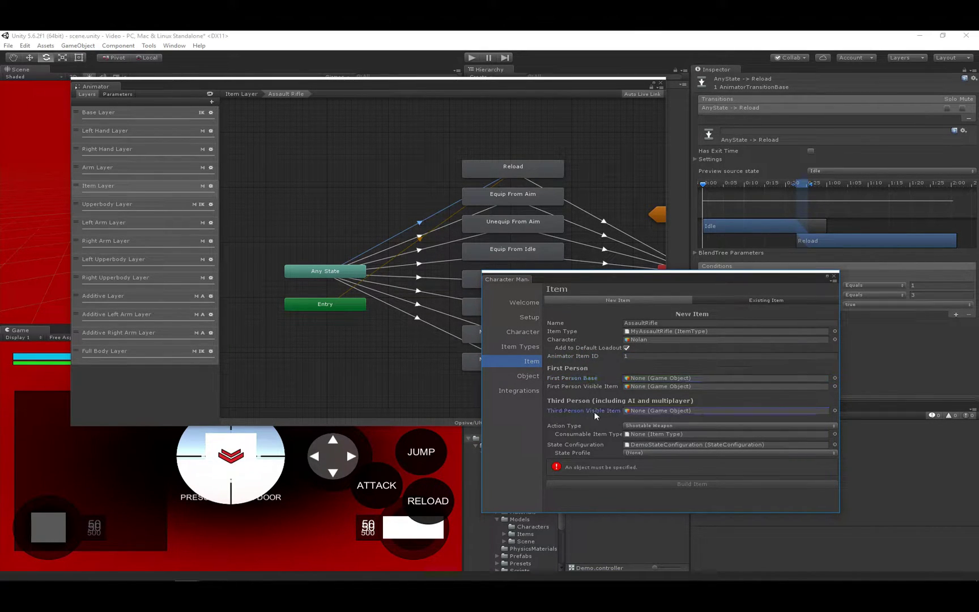
click(835, 411)
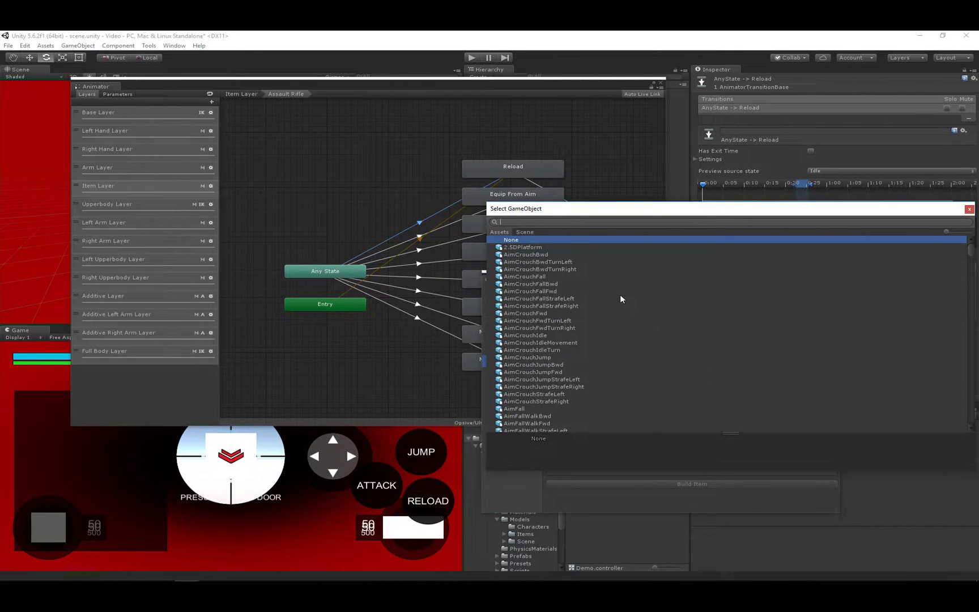
text(assa)
double_click(542, 250)
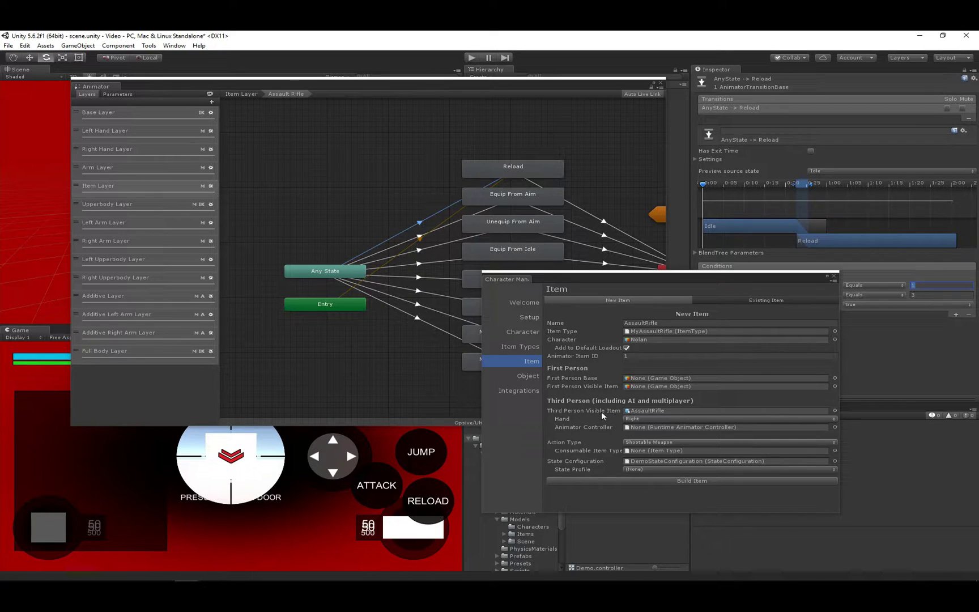
Step: Assign the AssaultRifle animator controller, keeping the right hand and Shootable Weapon action type
click(564, 418)
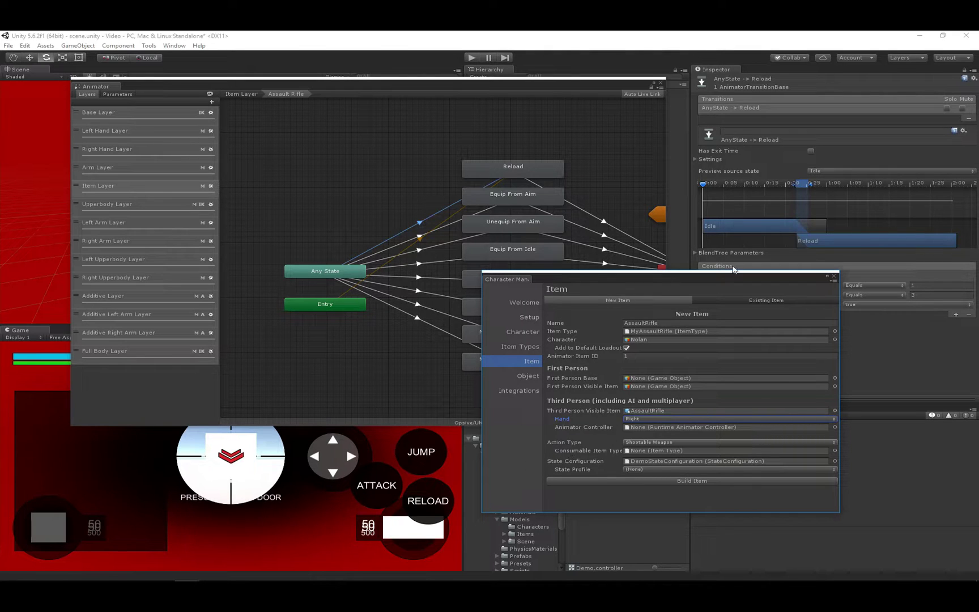
drag(724, 276, 657, 294)
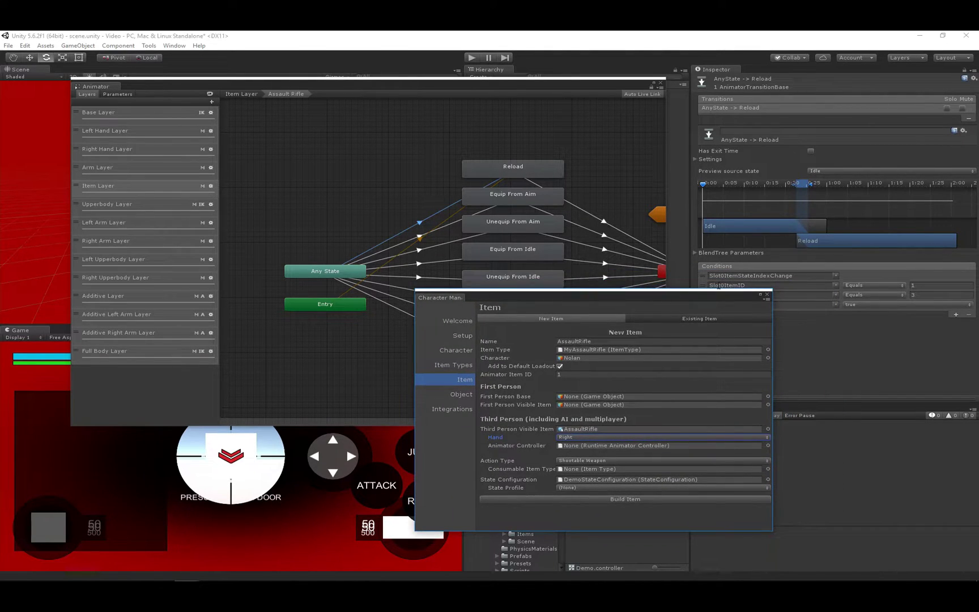
click(512, 446)
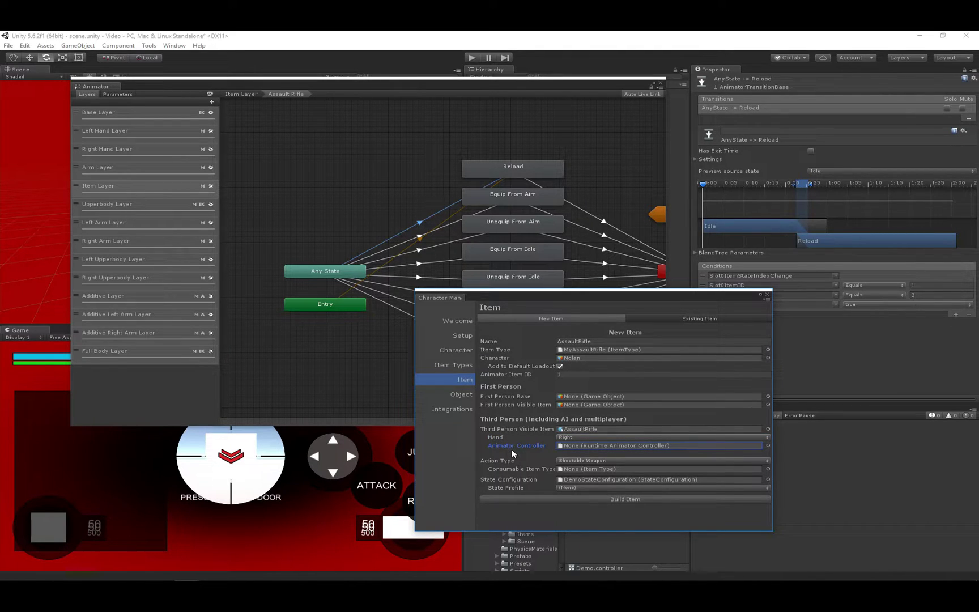
click(769, 446)
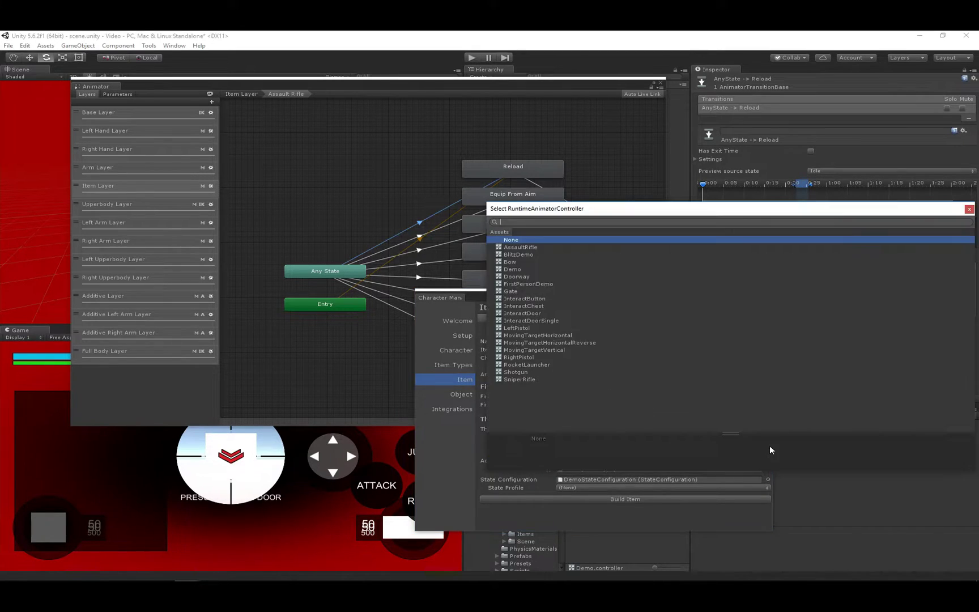
click(542, 247)
click(542, 247)
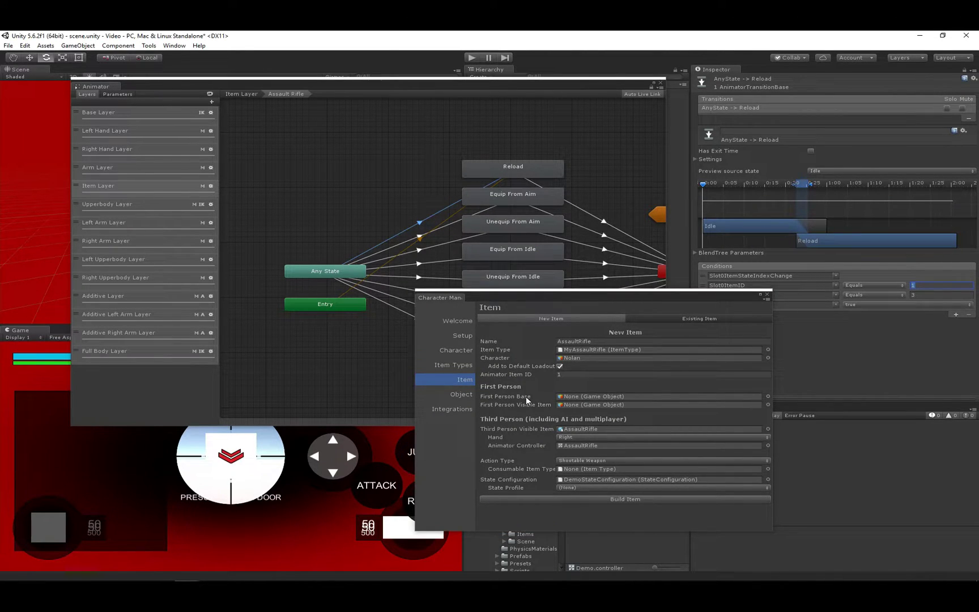
click(507, 445)
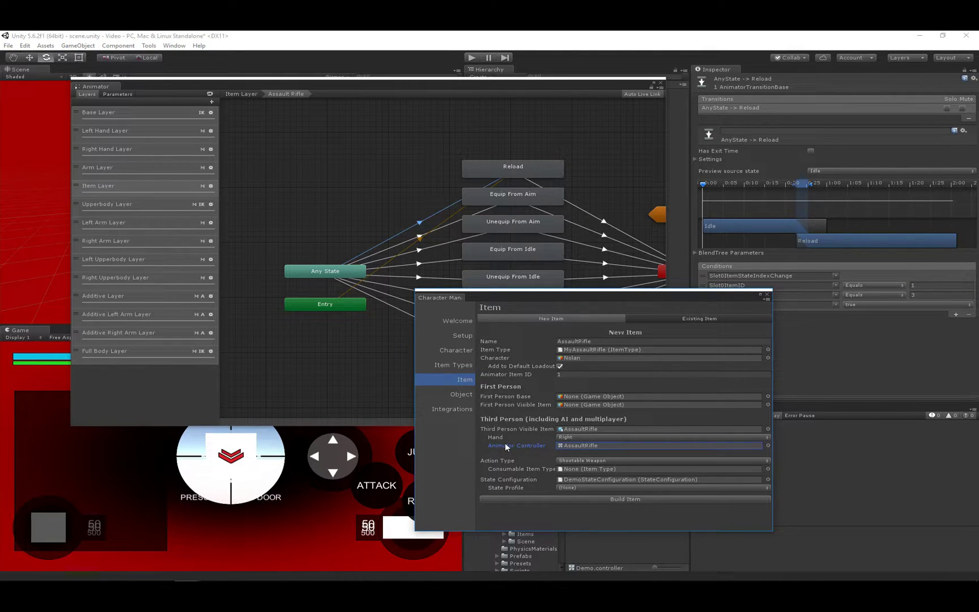
click(503, 460)
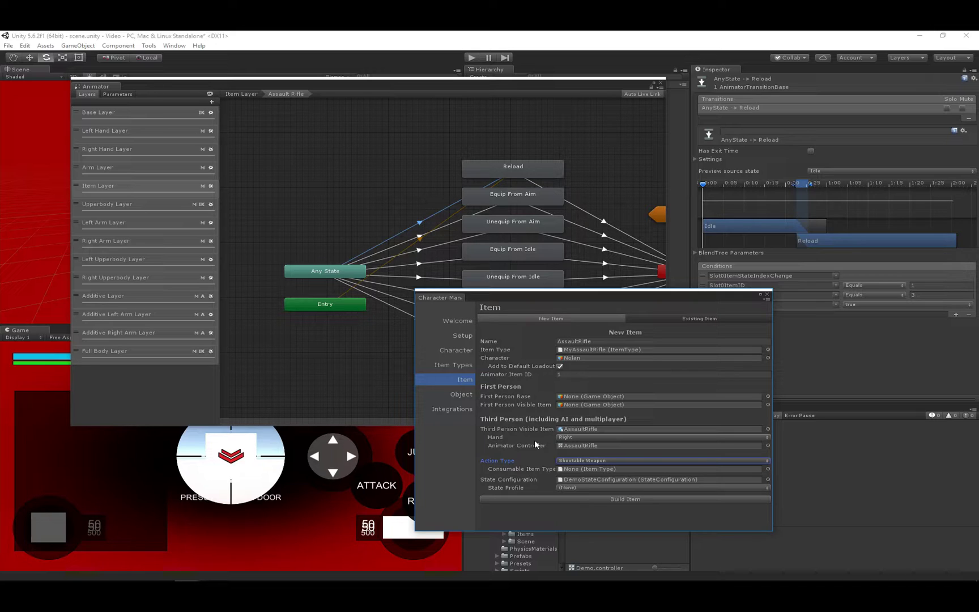
Step: Set the Consumable Item Type to MyAssaultRifleBullet, leaving DemoStateConfiguration as State Configuration
click(528, 468)
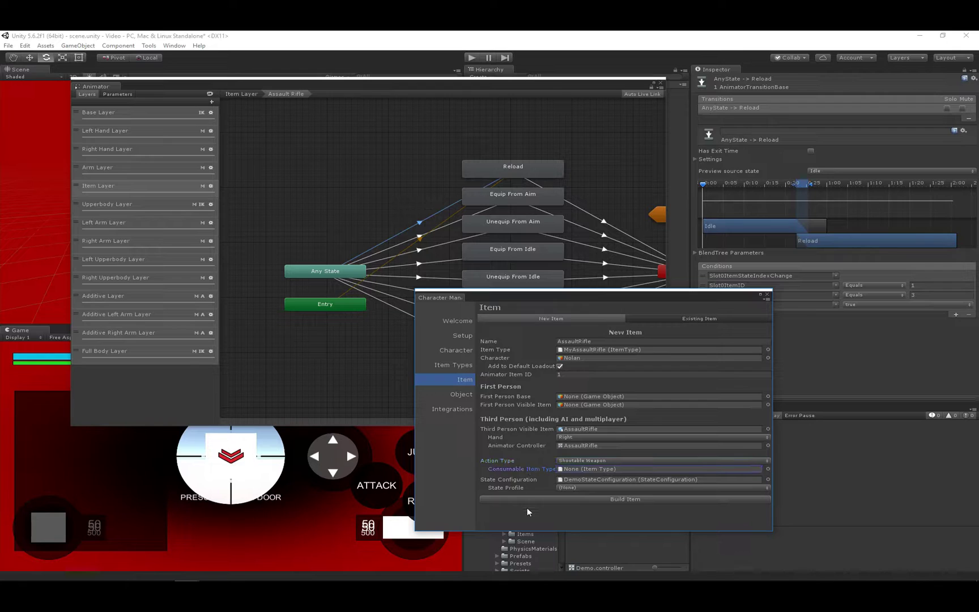
click(768, 469)
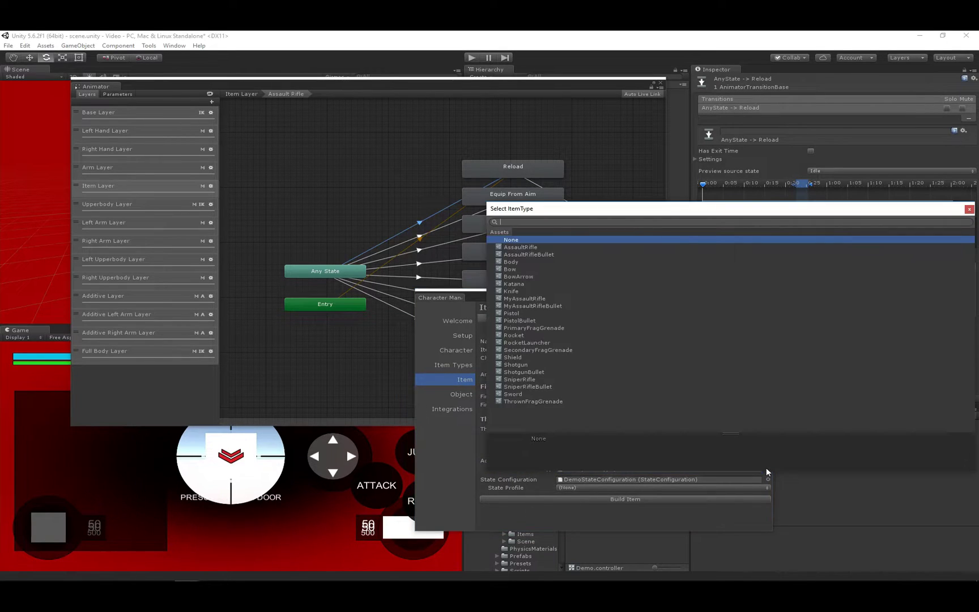
double_click(521, 305)
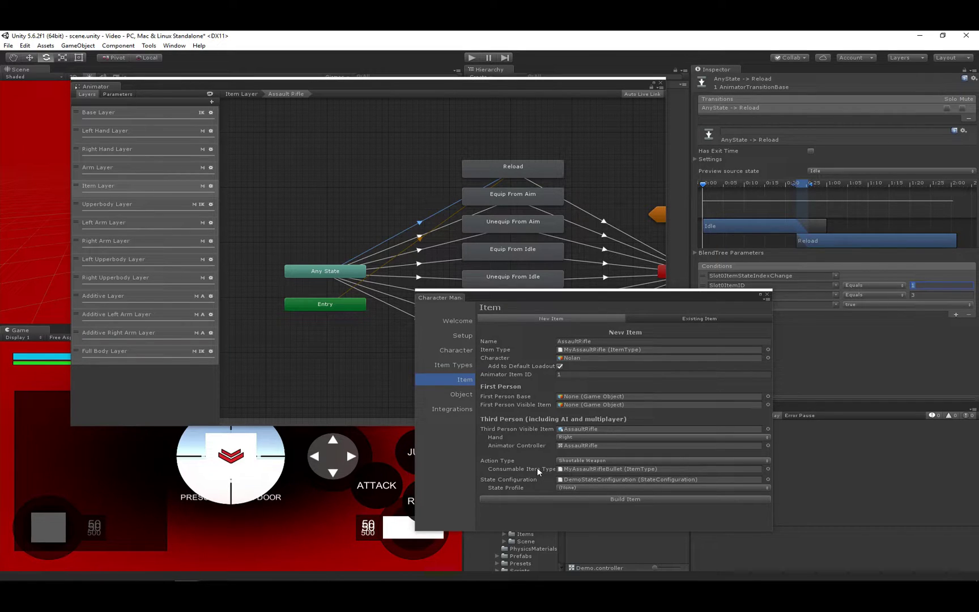
click(508, 481)
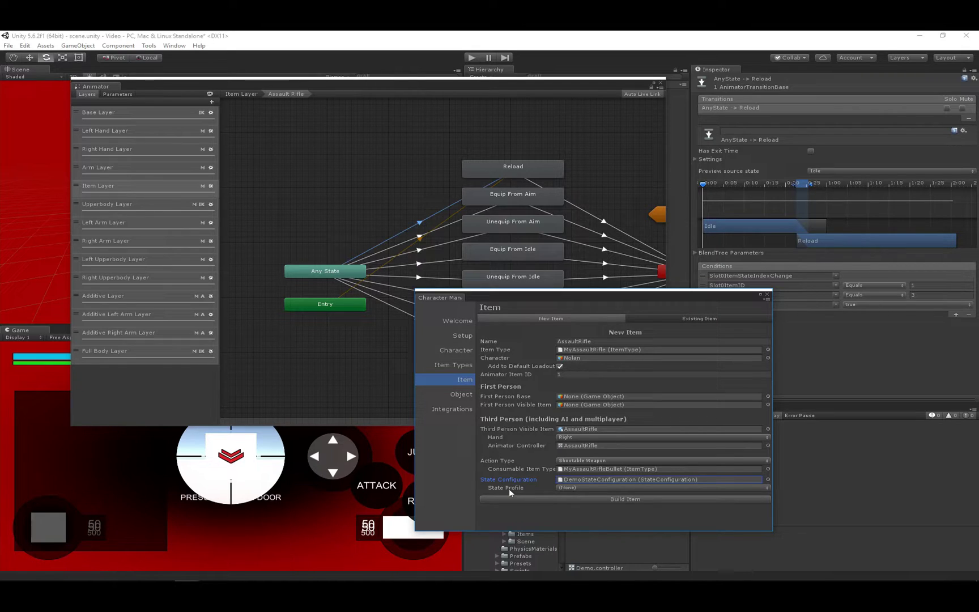
Step: Build the AssaultRifle item, close the Animator window, and frame the rifle in the Scene view
click(558, 502)
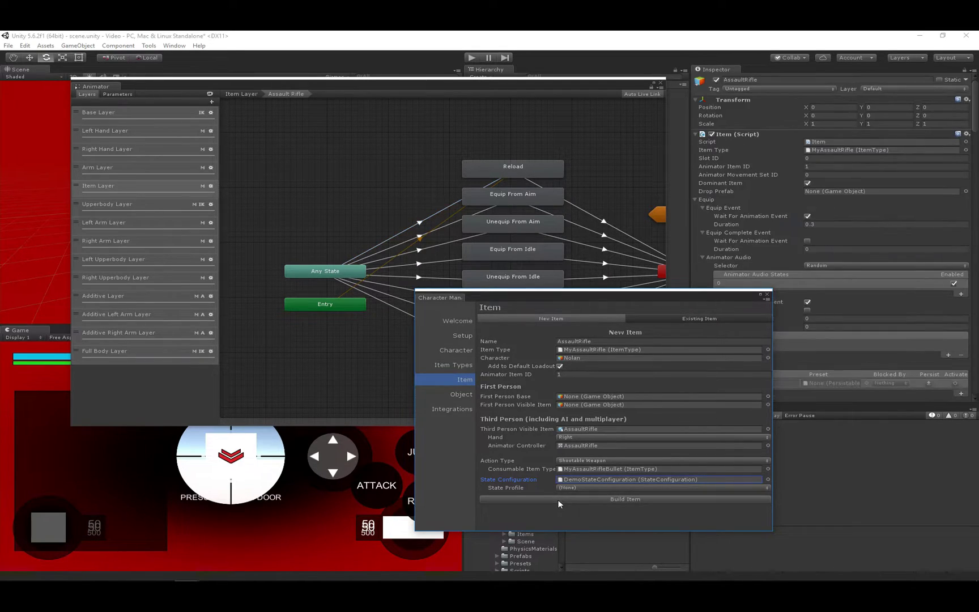
click(661, 82)
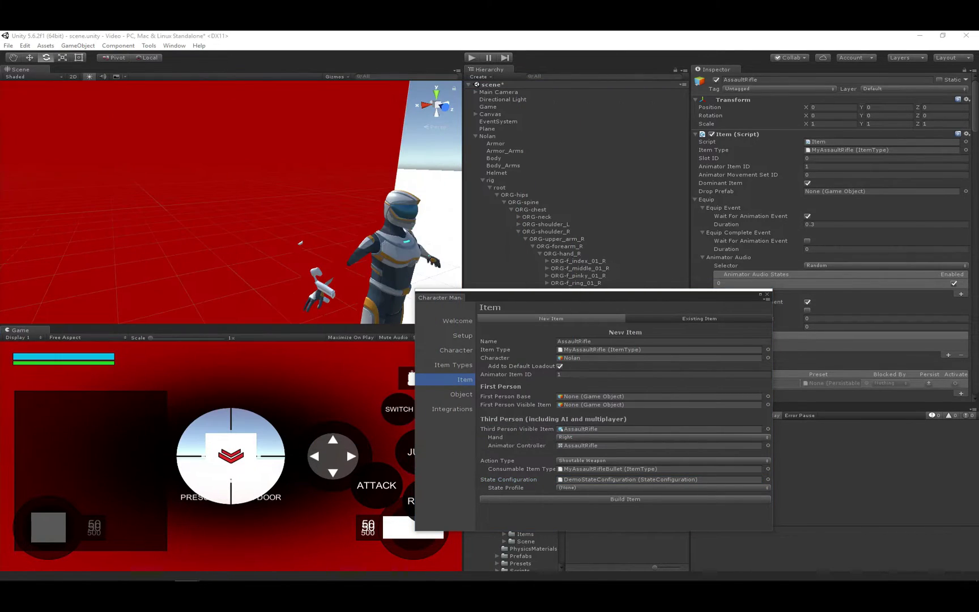
drag(506, 294, 735, 298)
scroll(186, 222, up, 5)
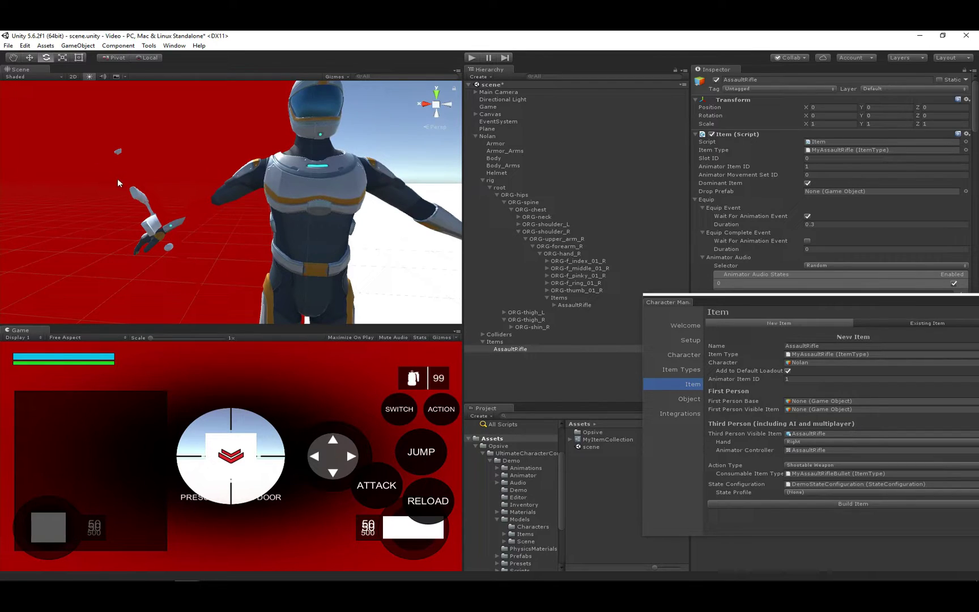
key(f)
scroll(417, 276, up, 2)
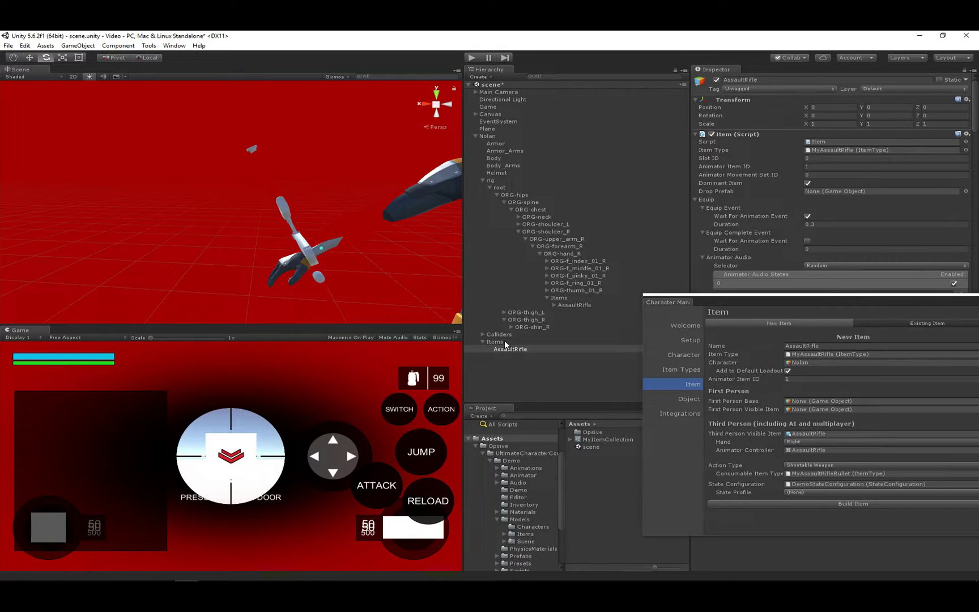
Step: Select the AssaultRifle objects under Nolan's right hand and the Items group
click(508, 349)
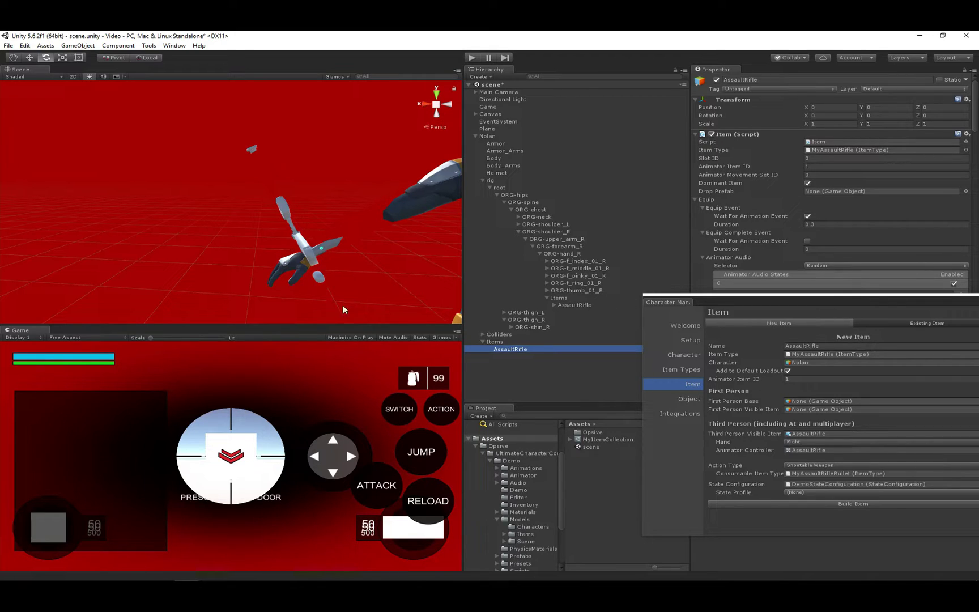
alt+drag(286, 232, 290, 242)
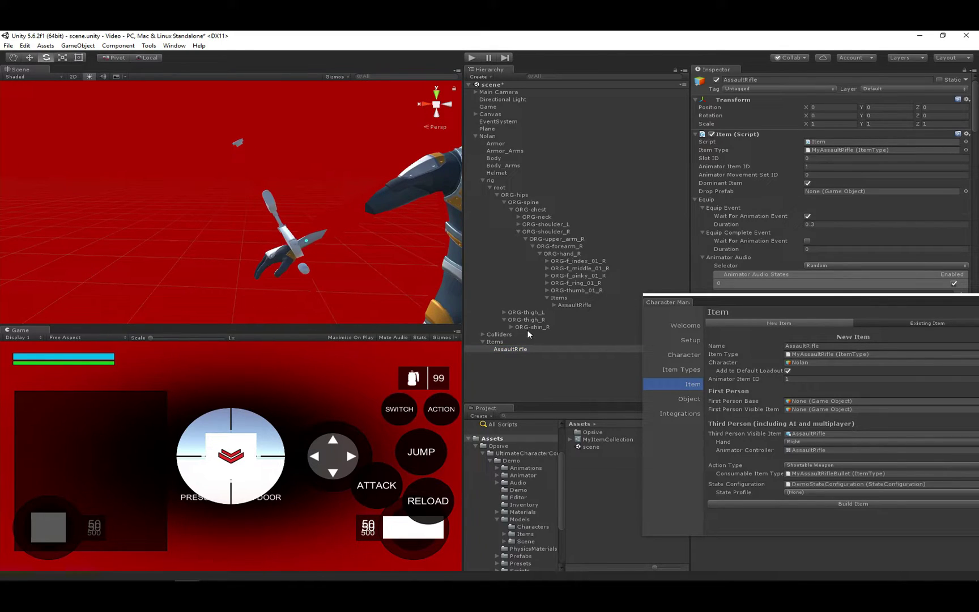
click(509, 350)
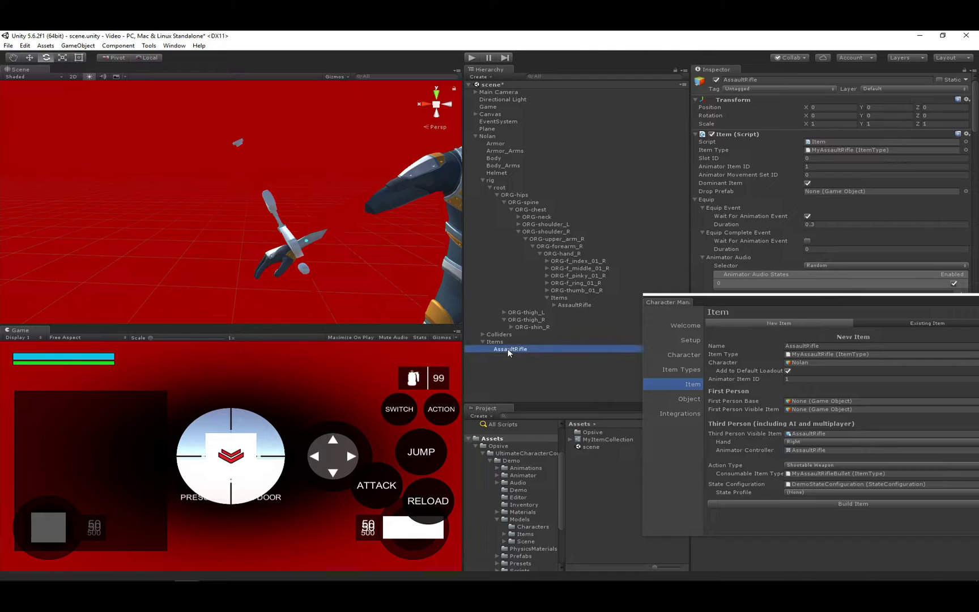
click(291, 240)
click(565, 305)
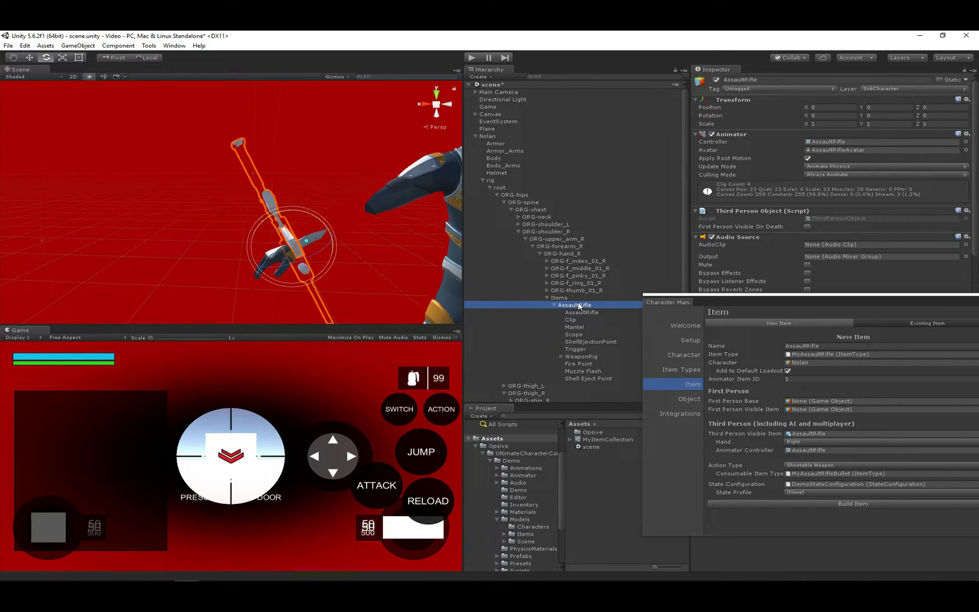
mouse_move(714, 301)
mouse_down()
mouse_move(709, 314)
mouse_move(720, 319)
mouse_up()
scroll(549, 339, down, 2)
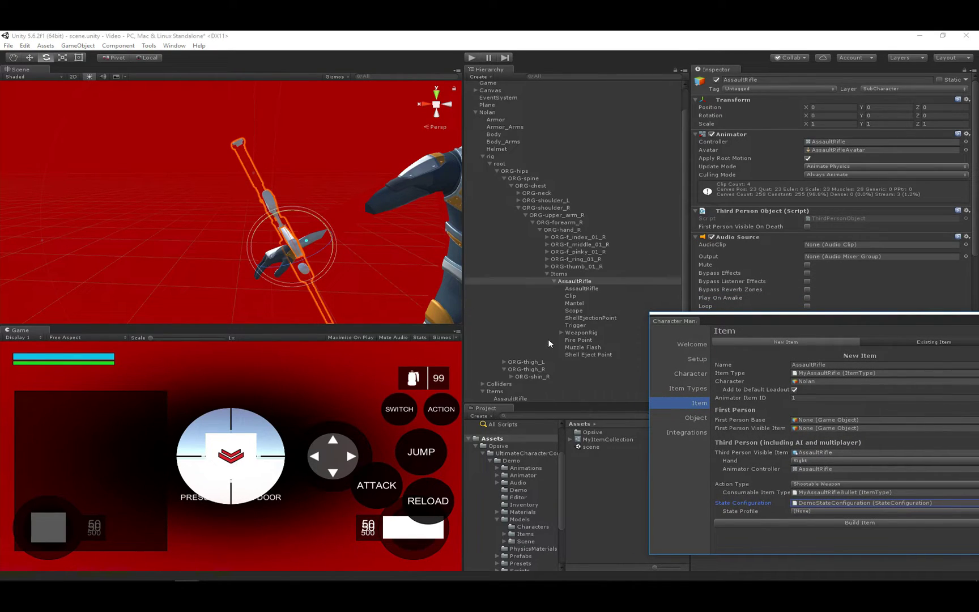
click(507, 398)
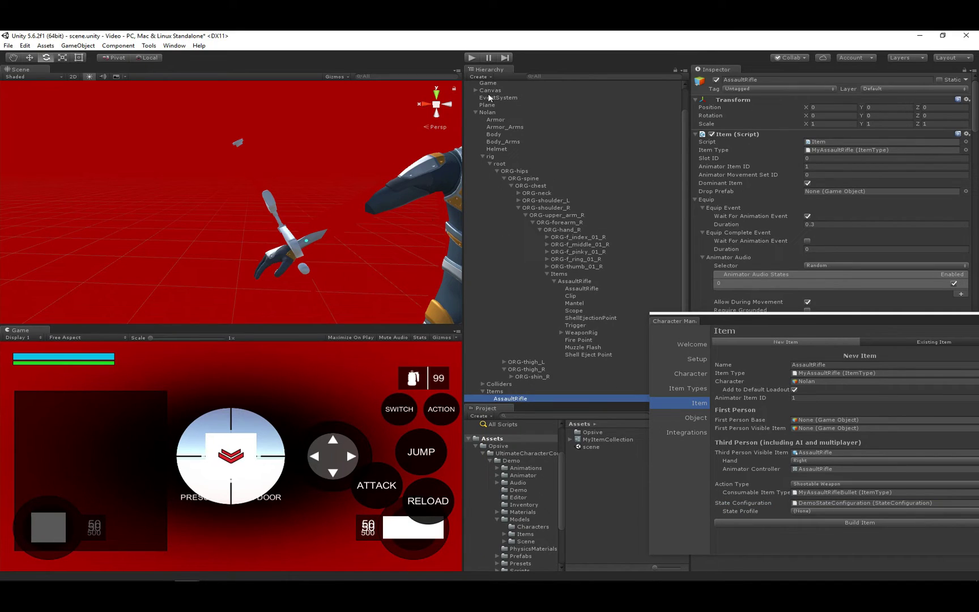
Step: Enter Play mode, orbit to face Nolan, and select the rifle in his hand
click(472, 59)
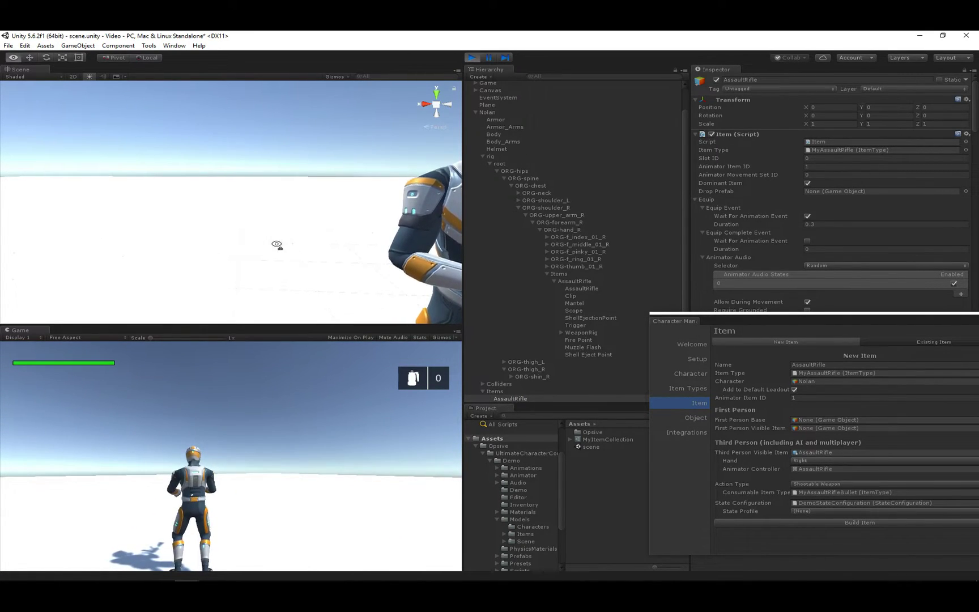
alt+drag(280, 245, 327, 268)
click(328, 267)
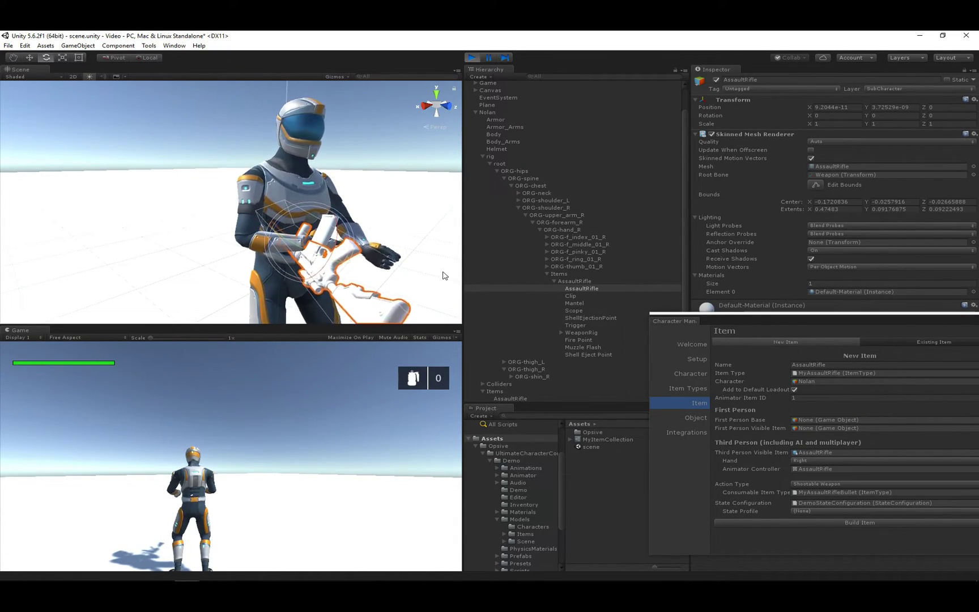
Step: Select Nolan and scroll his Inspector down to the Character IK component
click(495, 114)
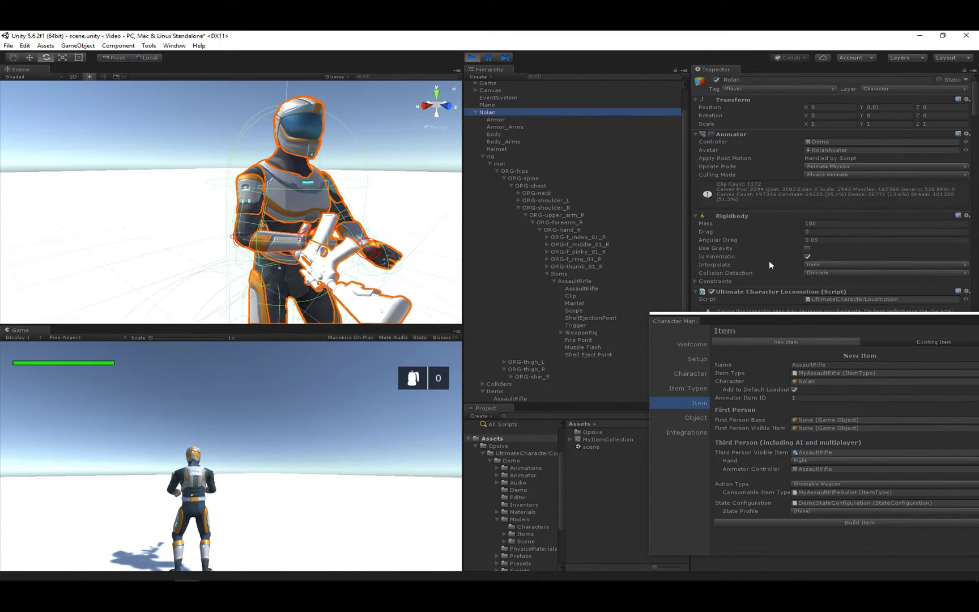
click(738, 320)
drag(737, 319, 3, 315)
scroll(811, 291, down, 10)
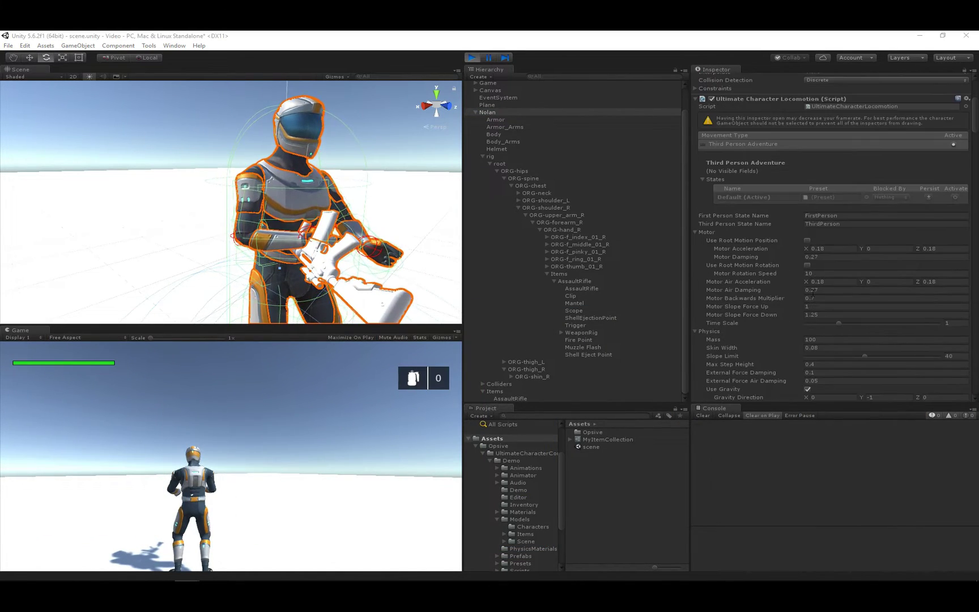
scroll(811, 292, down, 12)
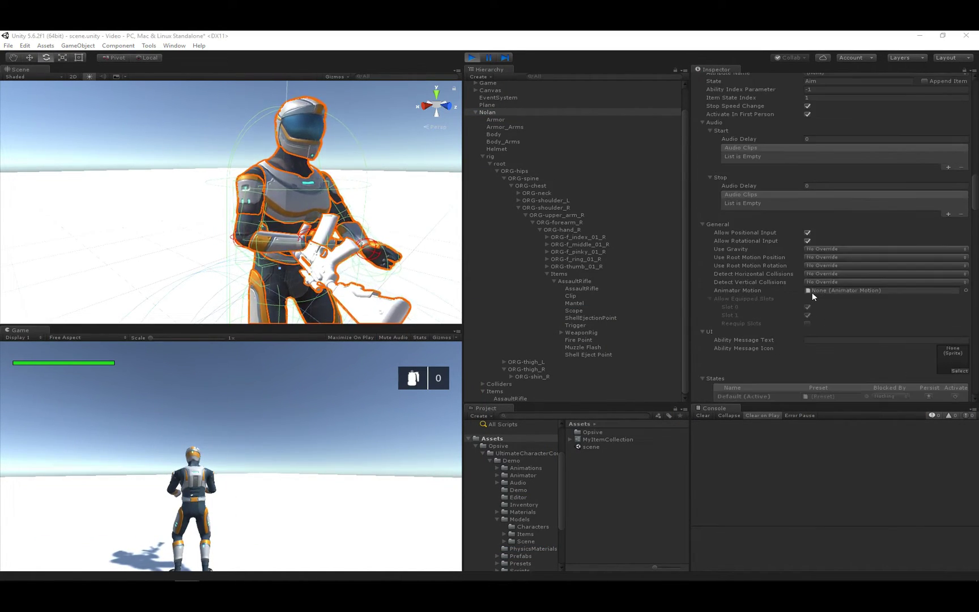
scroll(811, 291, down, 5)
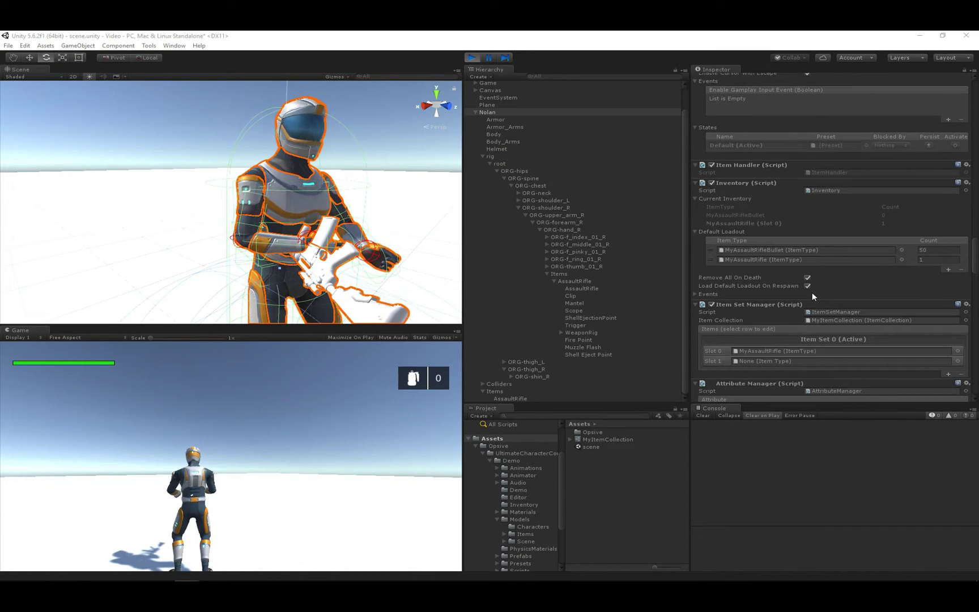
scroll(796, 281, down, 10)
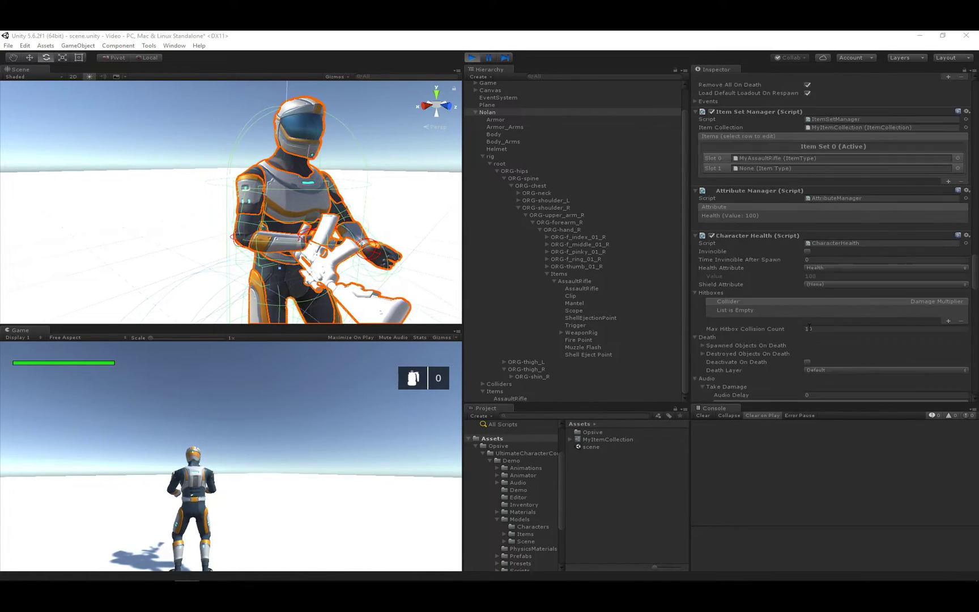
scroll(812, 330, down, 10)
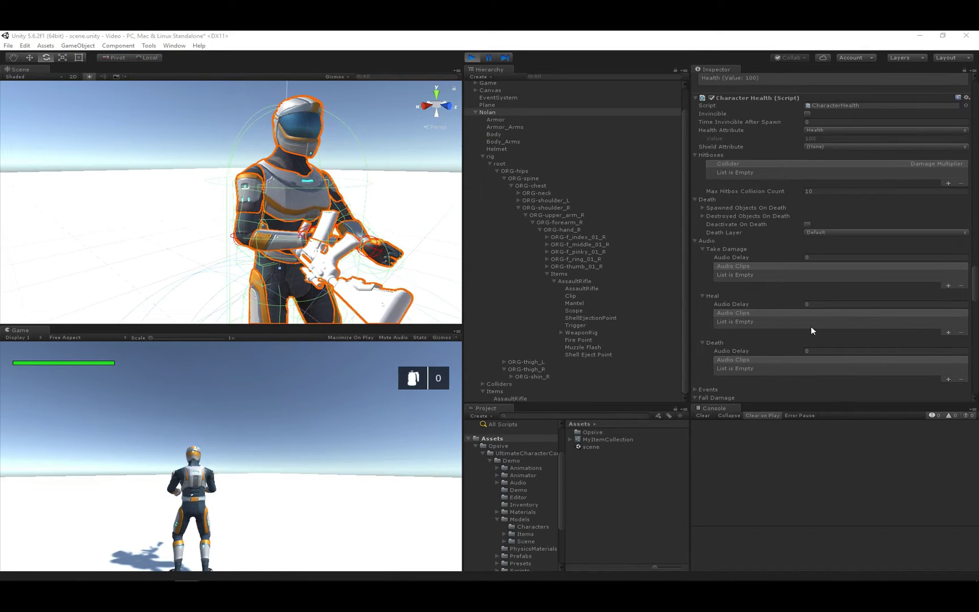
scroll(811, 327, down, 3)
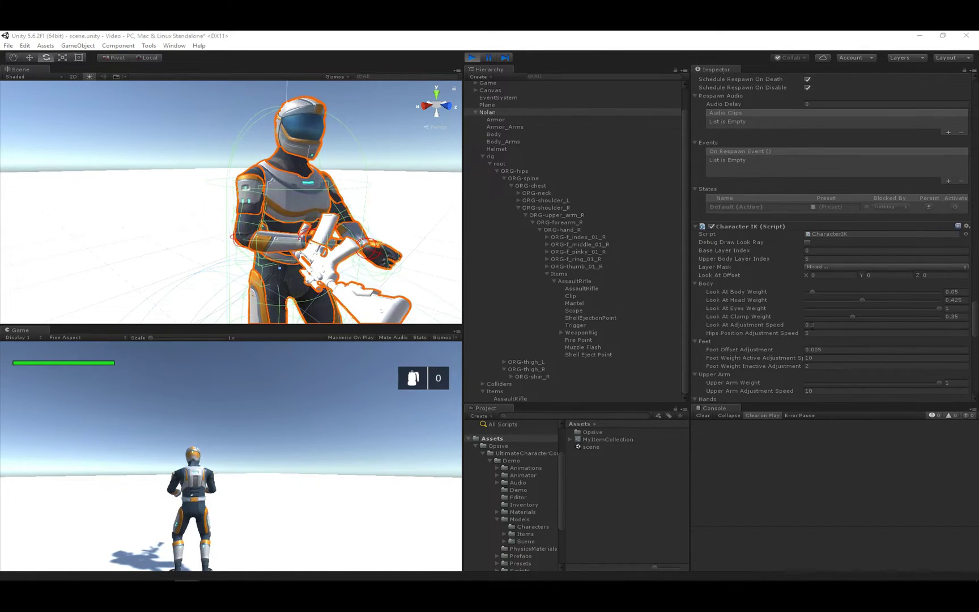
Step: Enable Debug Draw Look Ray and orbit the Scene view to see the green look ray
click(808, 243)
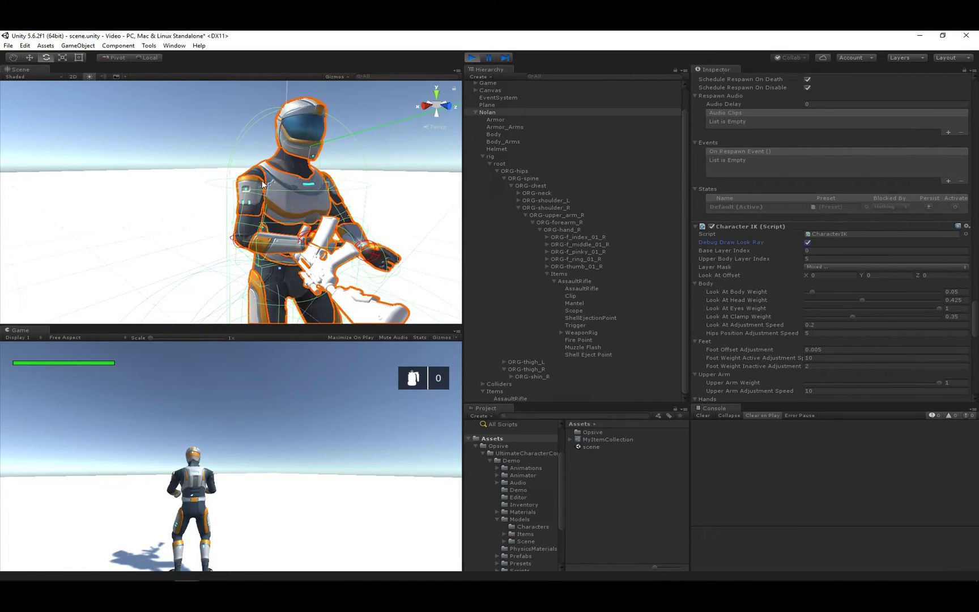
right_drag(272, 154, 262, 189)
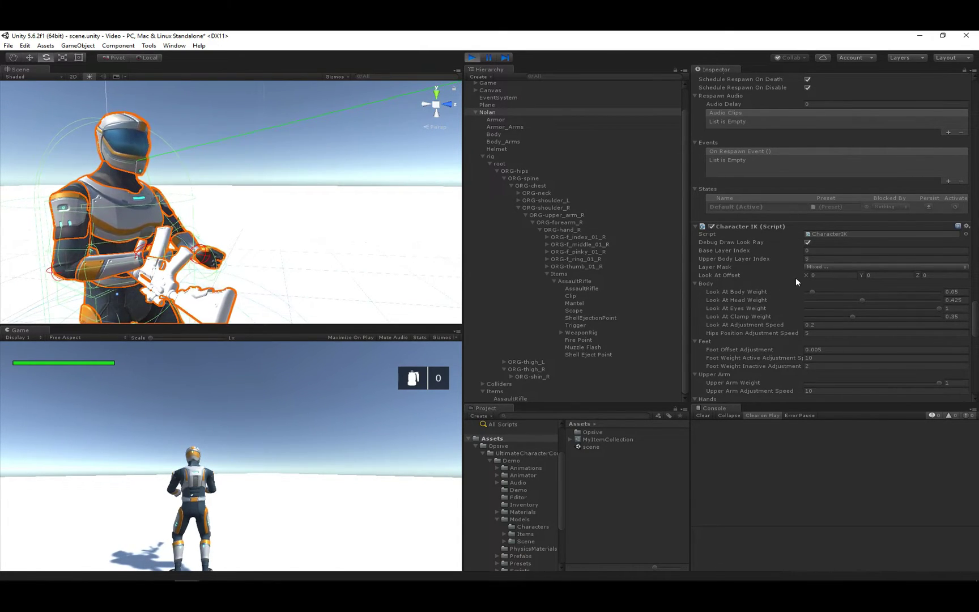
scroll(789, 277, up, 10)
scroll(790, 280, down, 15)
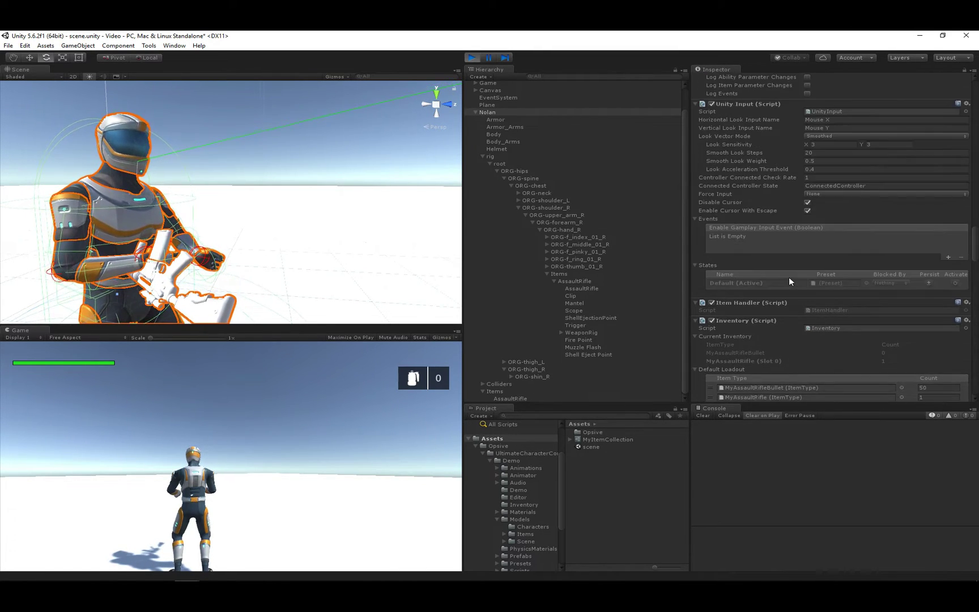
scroll(789, 276, up, 8)
scroll(789, 276, up, 12)
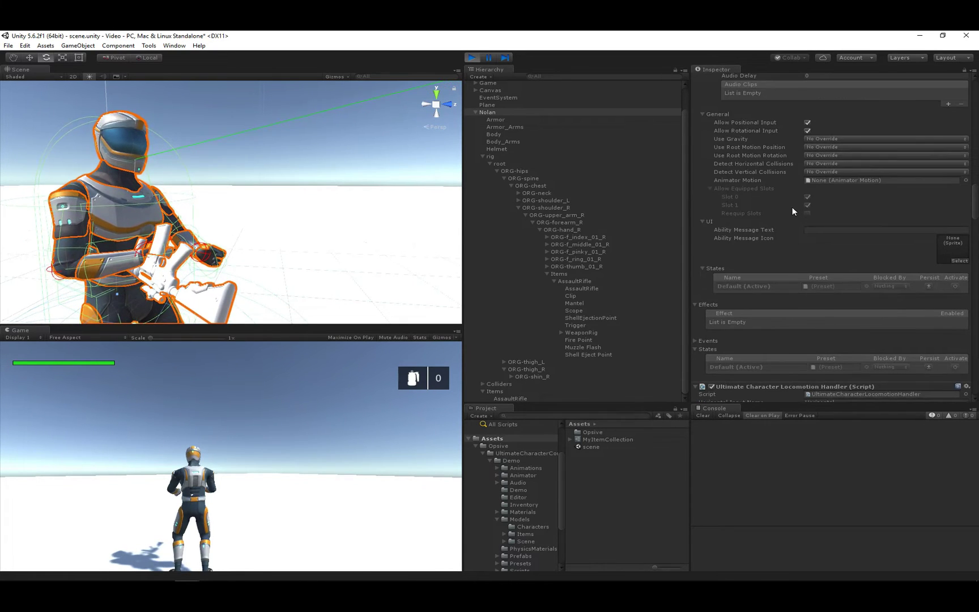
scroll(773, 229, up, 6)
scroll(773, 230, down, 7)
scroll(773, 230, up, 9)
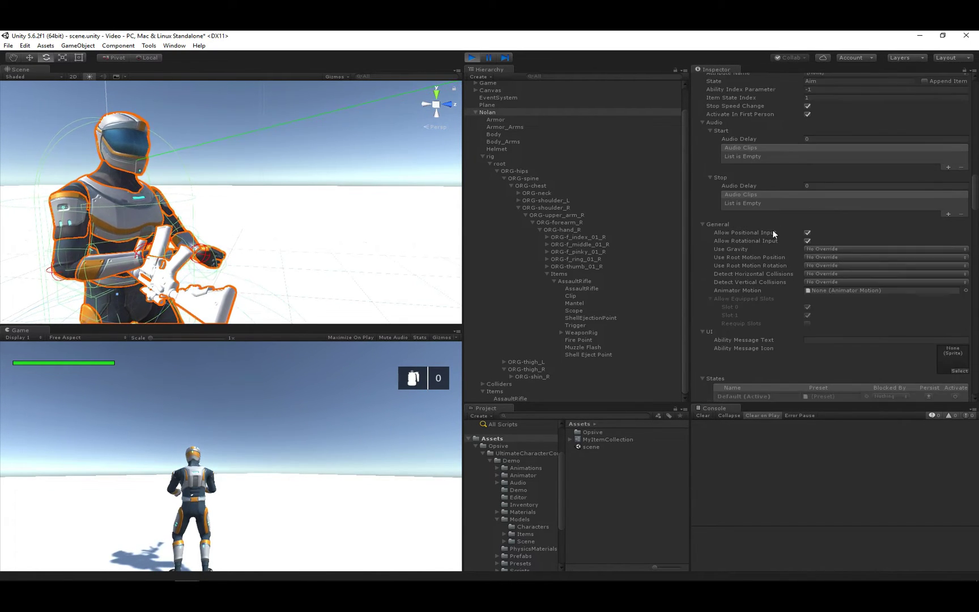
Step: Set the Aim item ability's Start Type to Automatic
click(730, 131)
scroll(757, 185, up, 2)
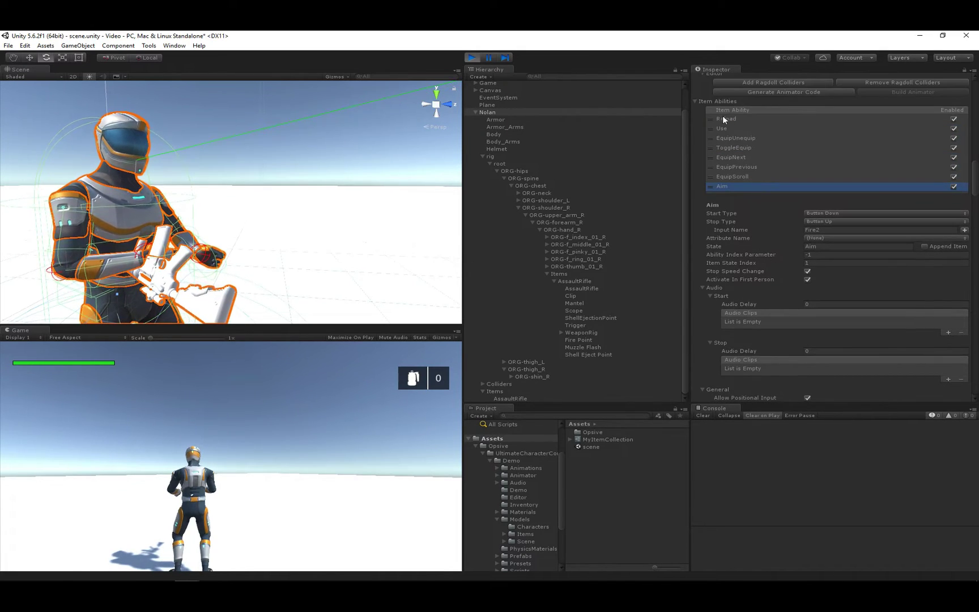
click(832, 213)
click(835, 224)
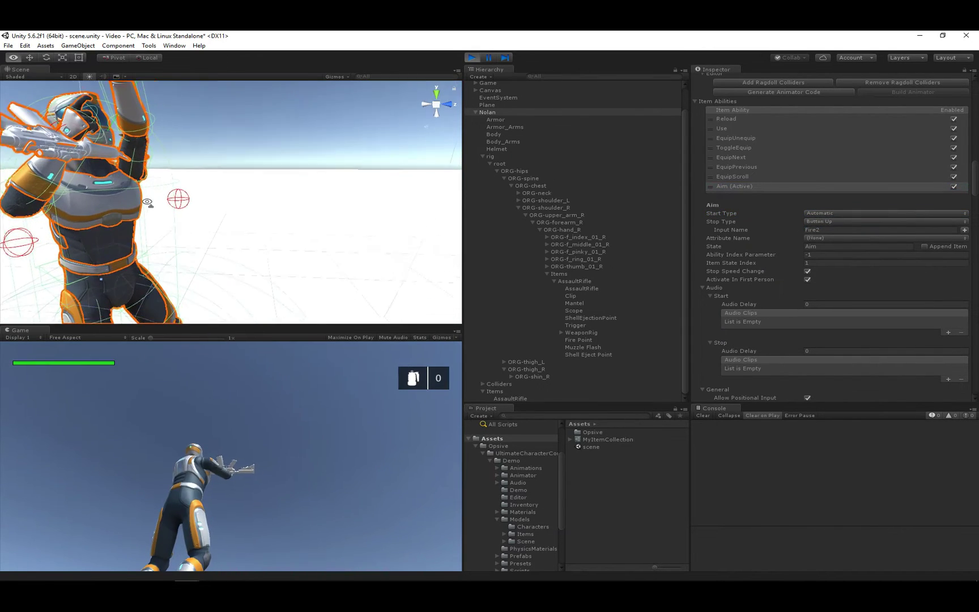
Step: Orbit close to the held rifle and select its parent AssaultRifle object
alt+drag(173, 232, 226, 187)
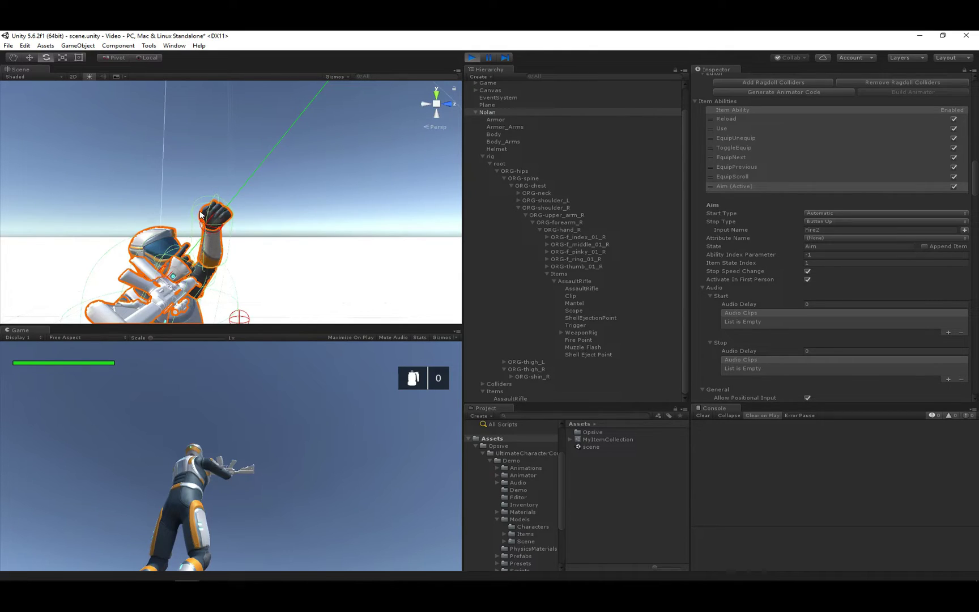
alt+drag(231, 215, 200, 257)
click(199, 257)
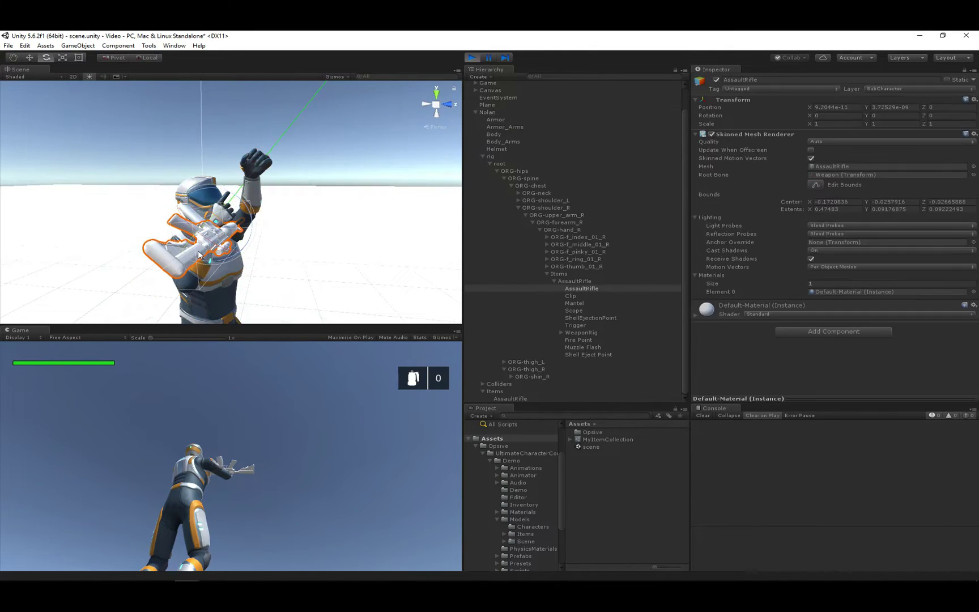
click(582, 281)
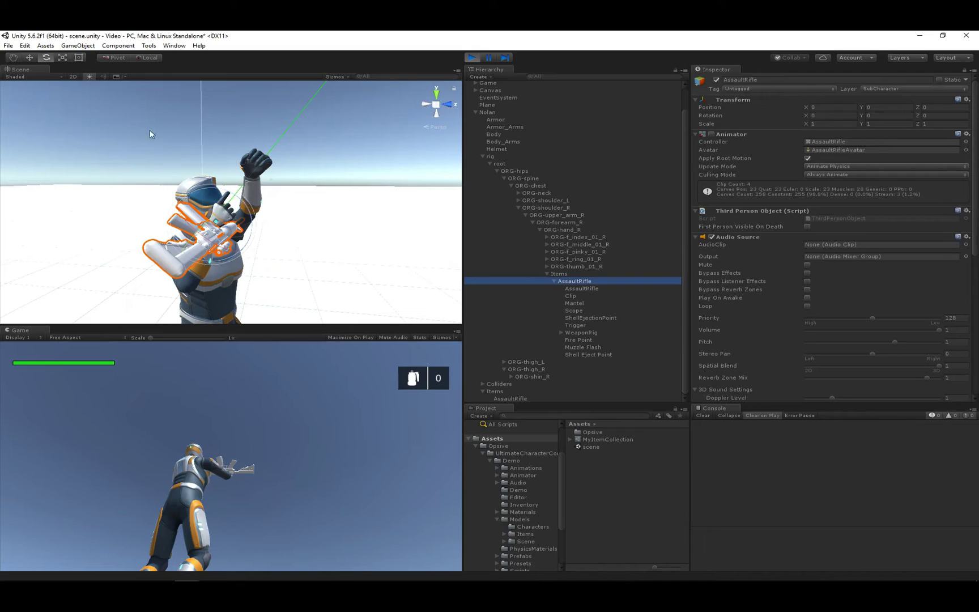
scroll(748, 99, down, 1)
scroll(752, 127, up, 1)
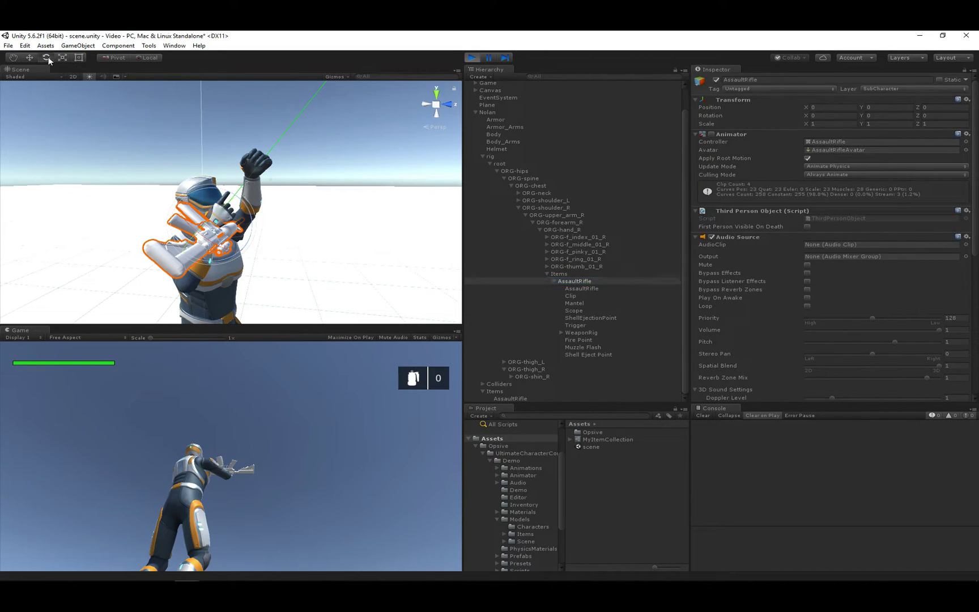
alt+drag(301, 192, 33, 149)
Step: Rotate and move the AssaultRifle to rotation 9.824, -74.857, 172.869 and position -0.25, -0.045, 0.068
drag(262, 251, 201, 260)
drag(259, 236, 219, 212)
click(29, 58)
drag(258, 250, 279, 211)
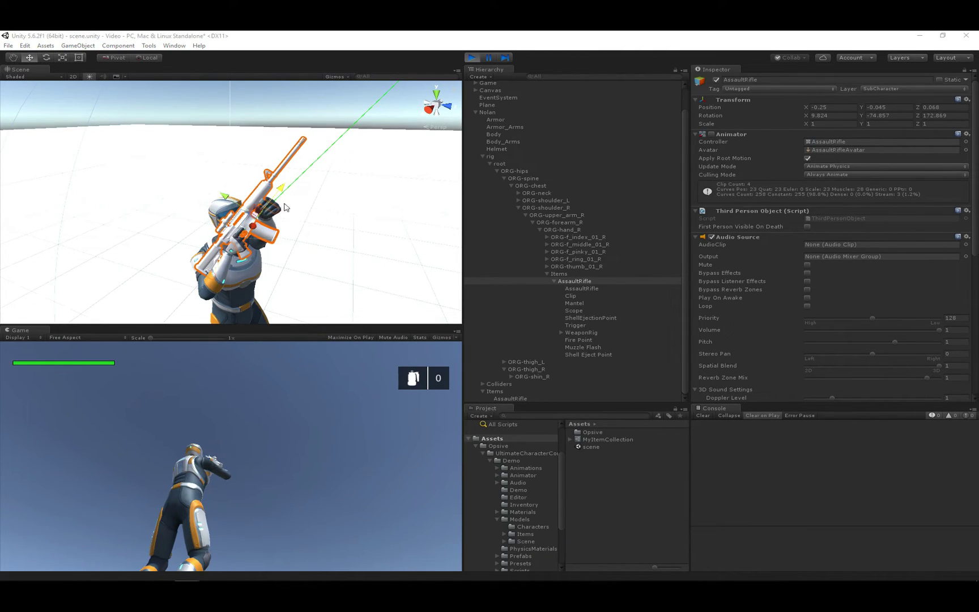
Step: Exit Play mode and set the AssaultRifle's position to -0.279, -0.054, 0.022
click(472, 58)
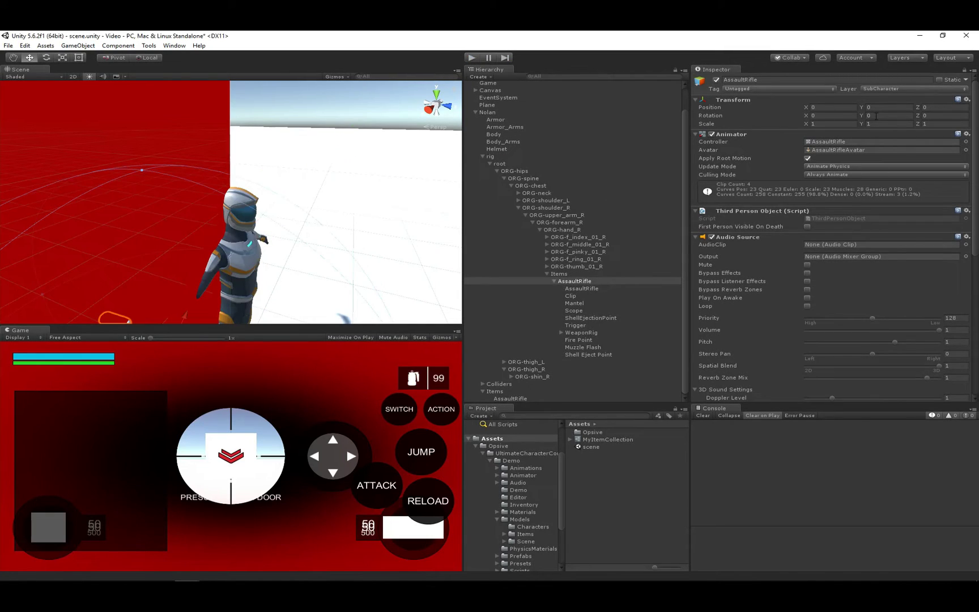
click(823, 106)
text(-0.279)
key(Tab)
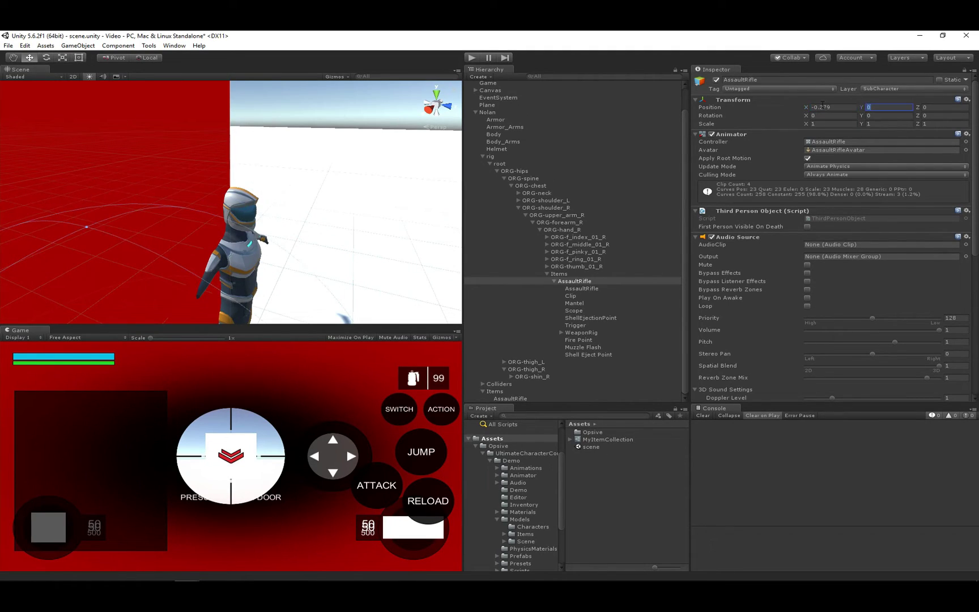
text(.054)
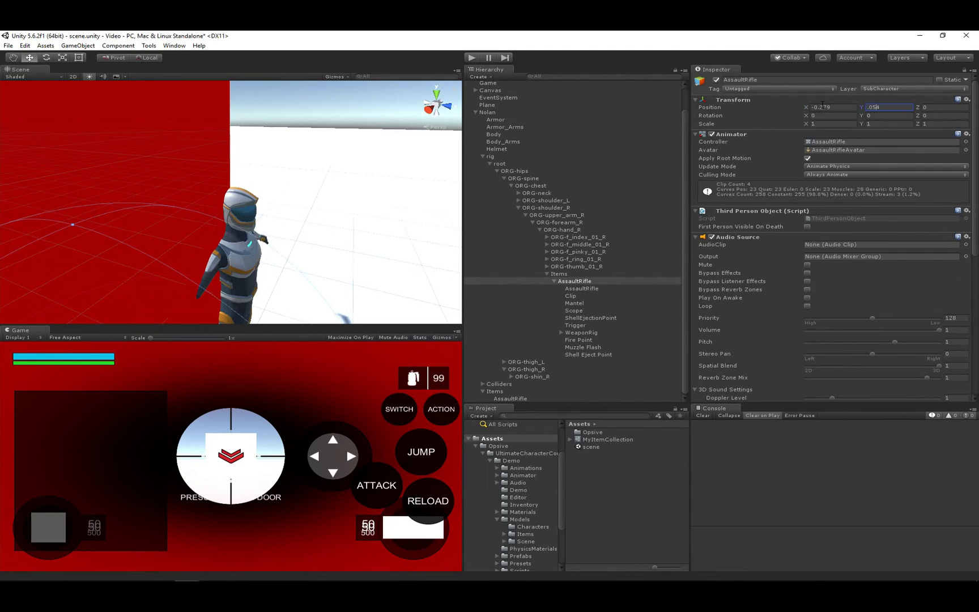
key(Tab)
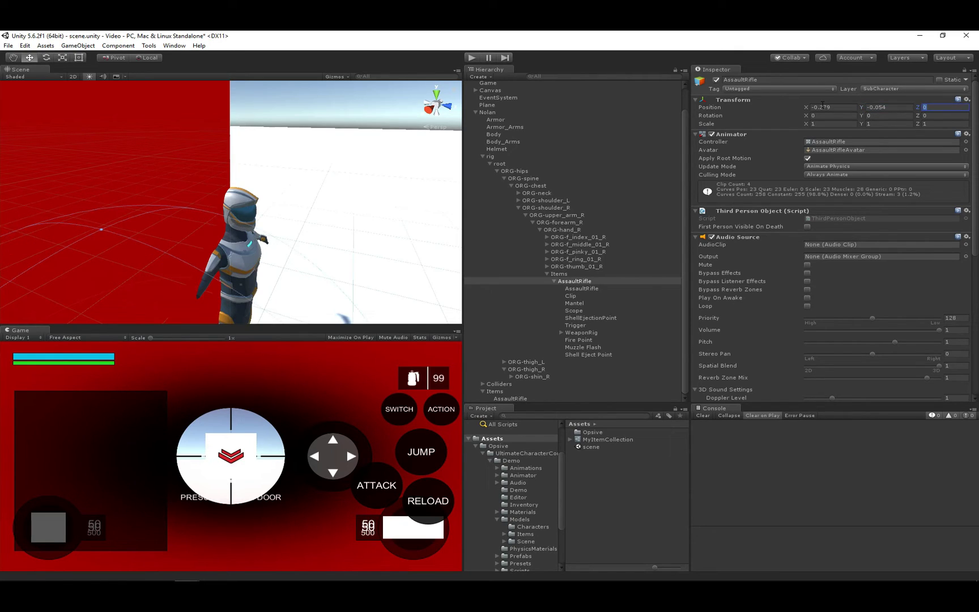
text(0.022)
key(Return)
key(Tab)
key(f)
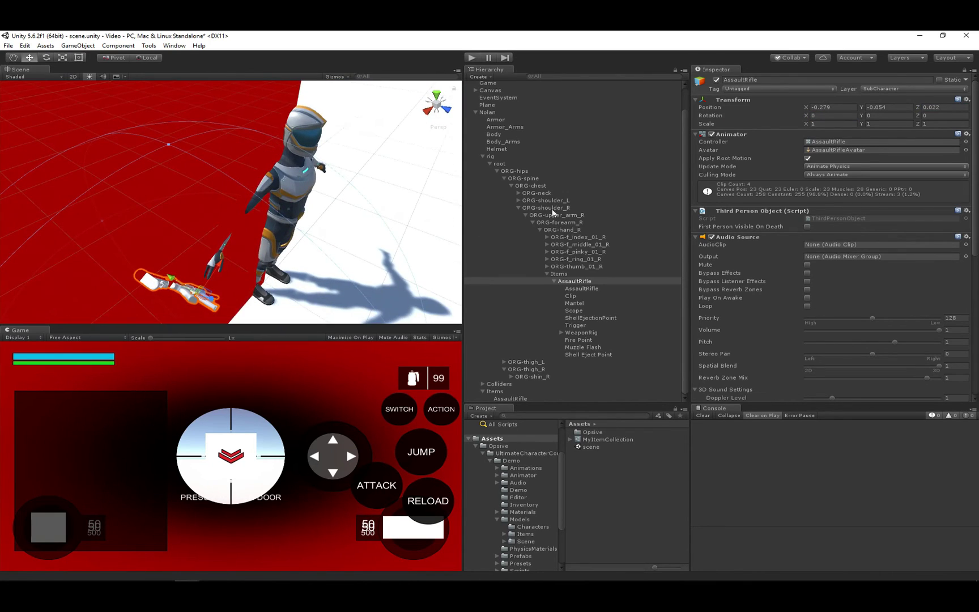
Step: Set the rifle's rotation to 2.384, -92.79, -180 and play the game to test the grip
click(822, 115)
text(2.38)
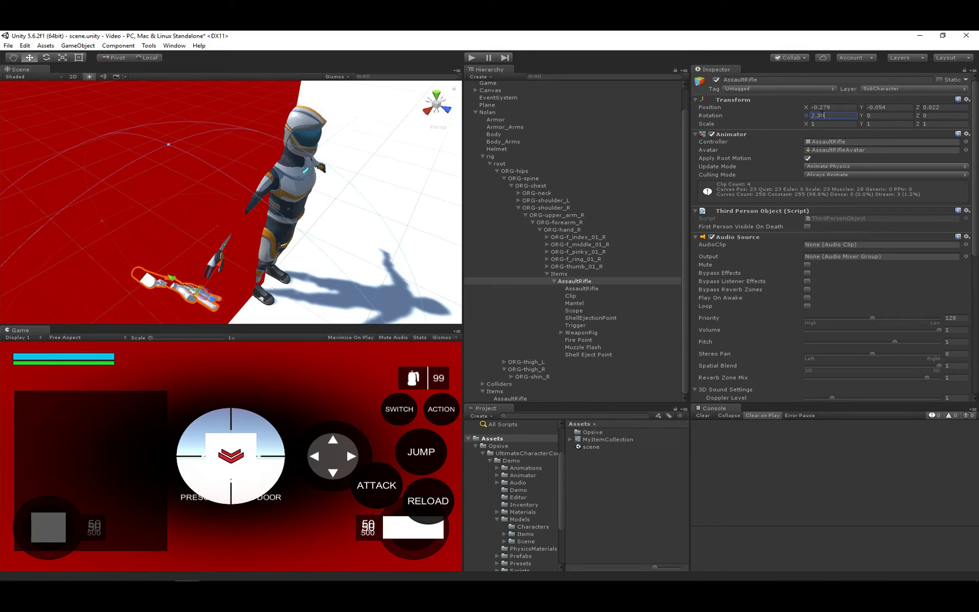
text(4)
key(Tab)
text(-92)
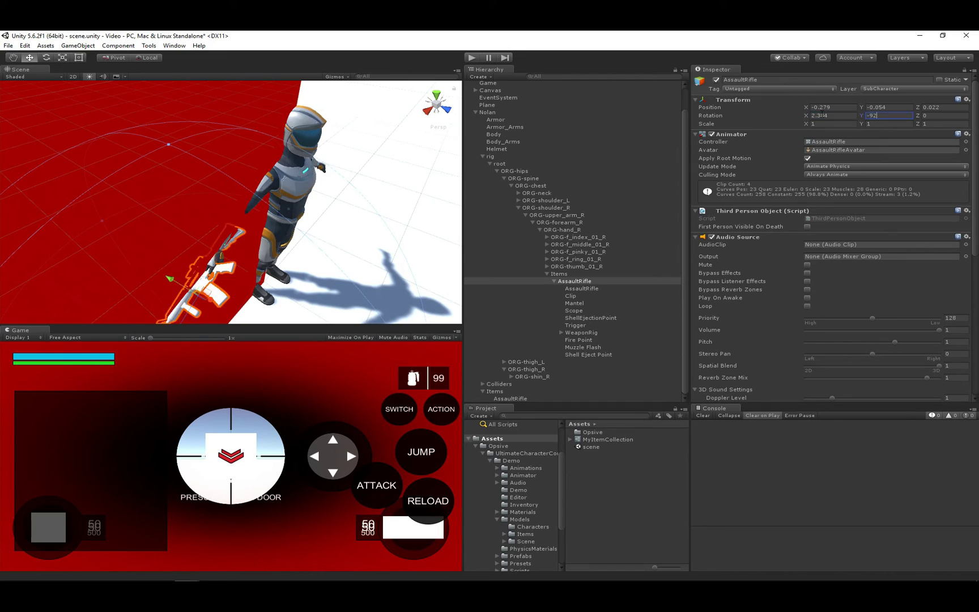
text(.79)
key(Tab)
text(-180)
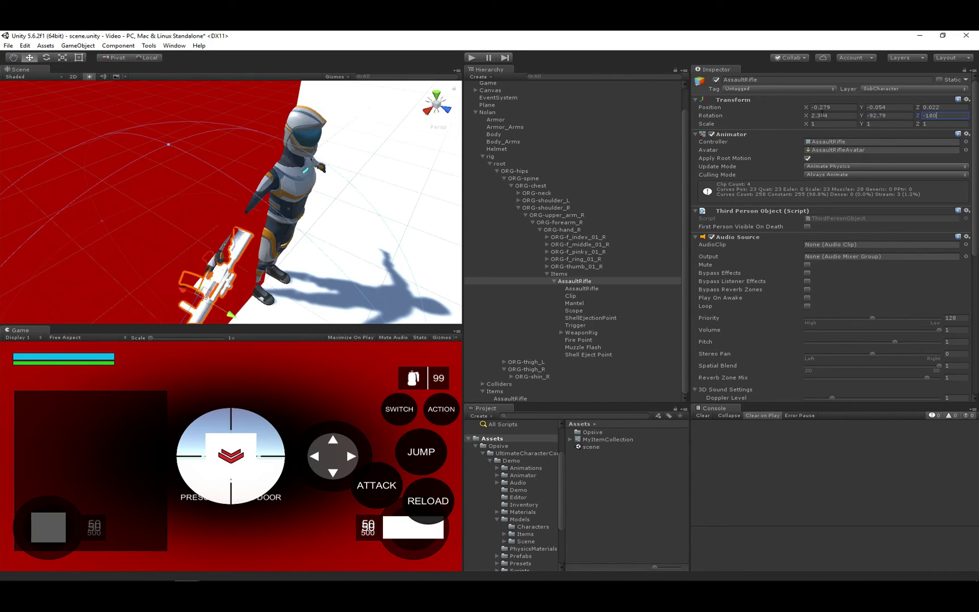
click(471, 58)
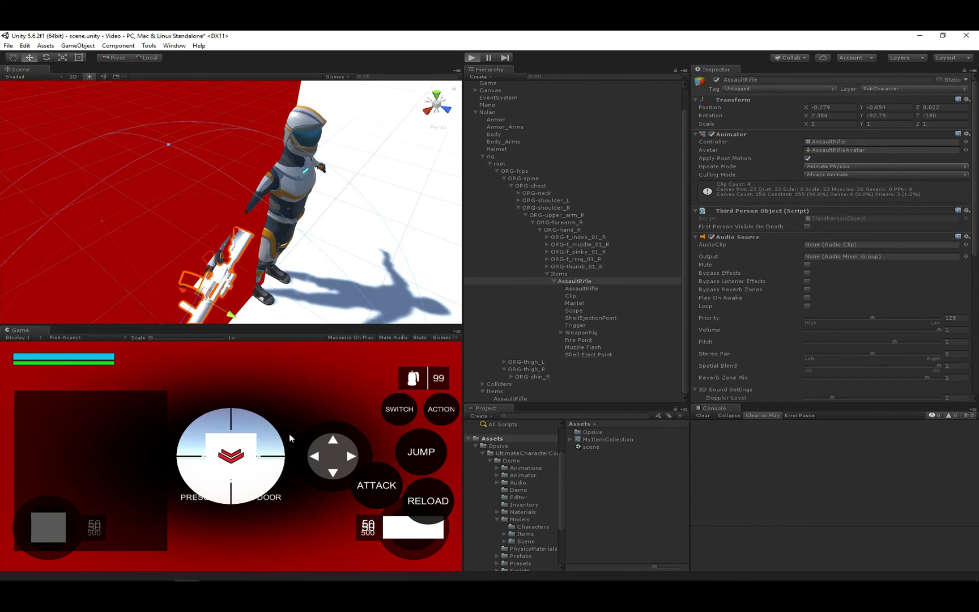